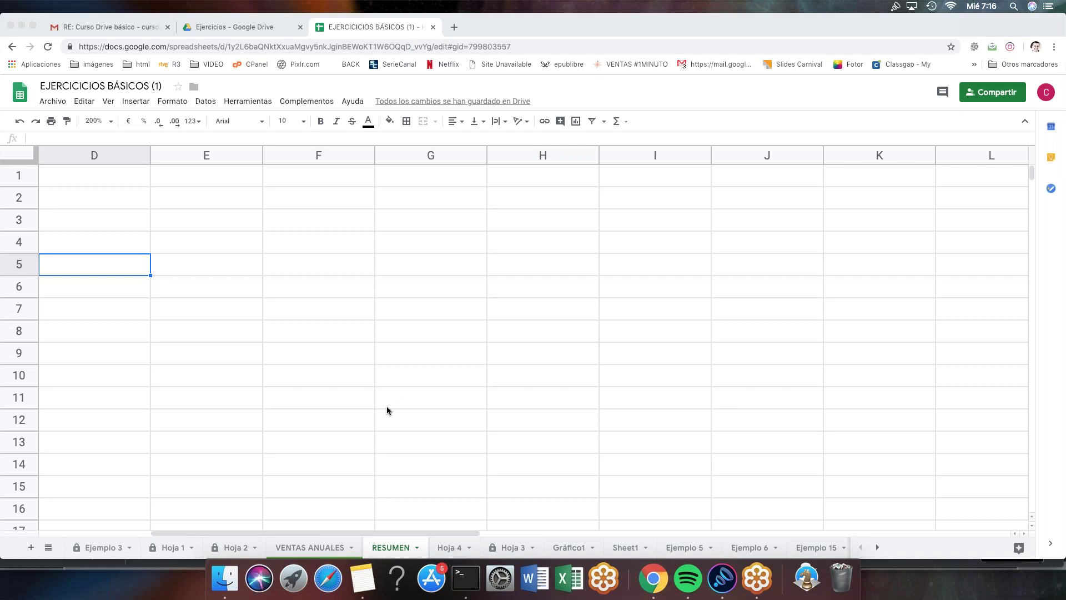
- Review the sales table on the VENTAS ANUALES sheet and select cell G4 on the RESUMEN sheet
{"action": "left_click", "coordinate": [378, 308]}
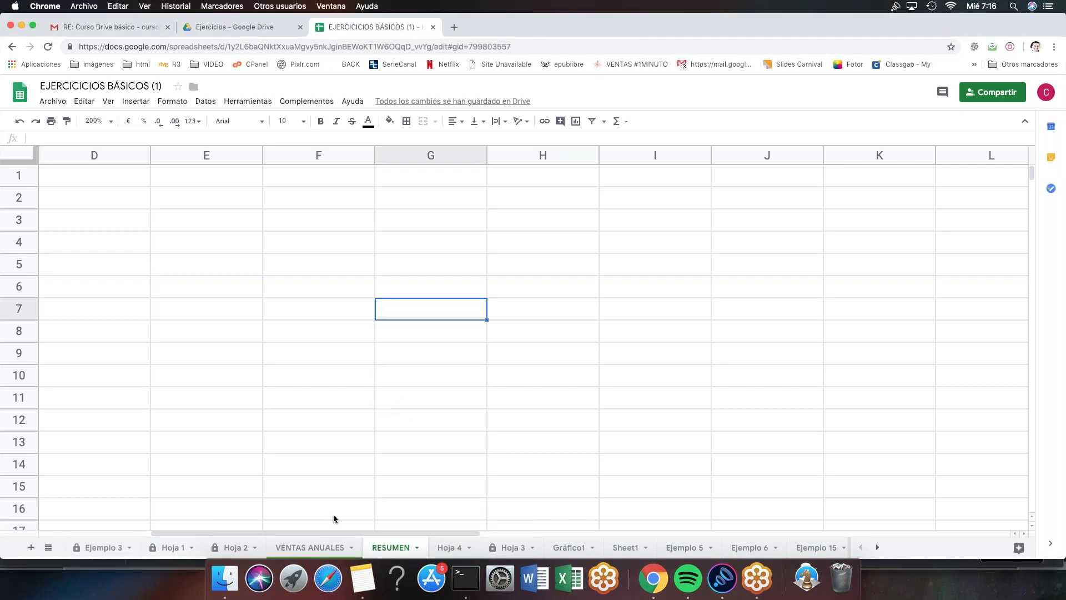
{"action": "left_click", "coordinate": [336, 548]}
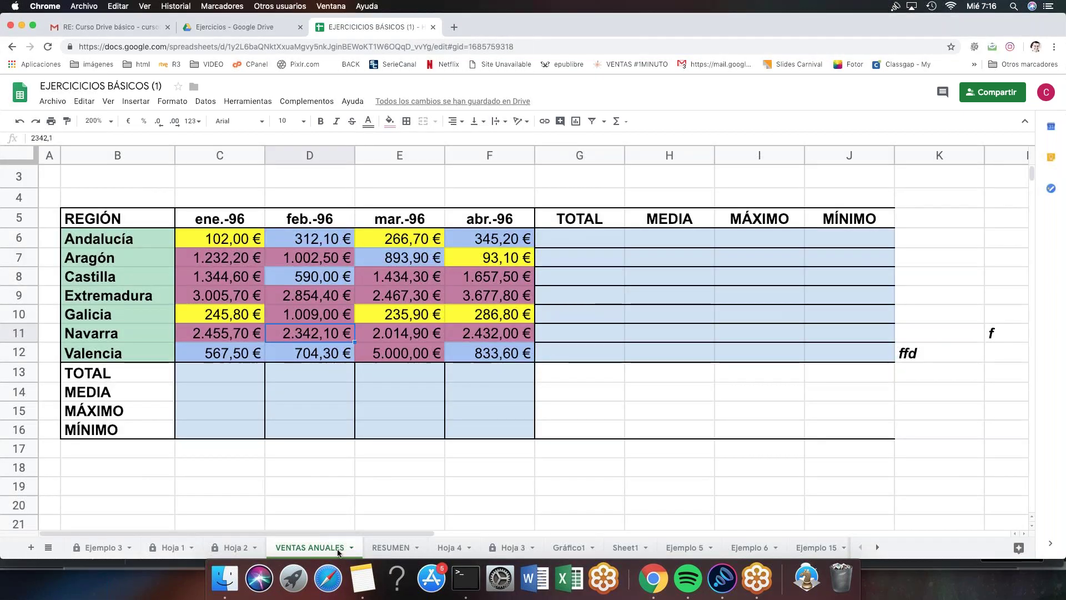
{"action": "left_click", "coordinate": [390, 547]}
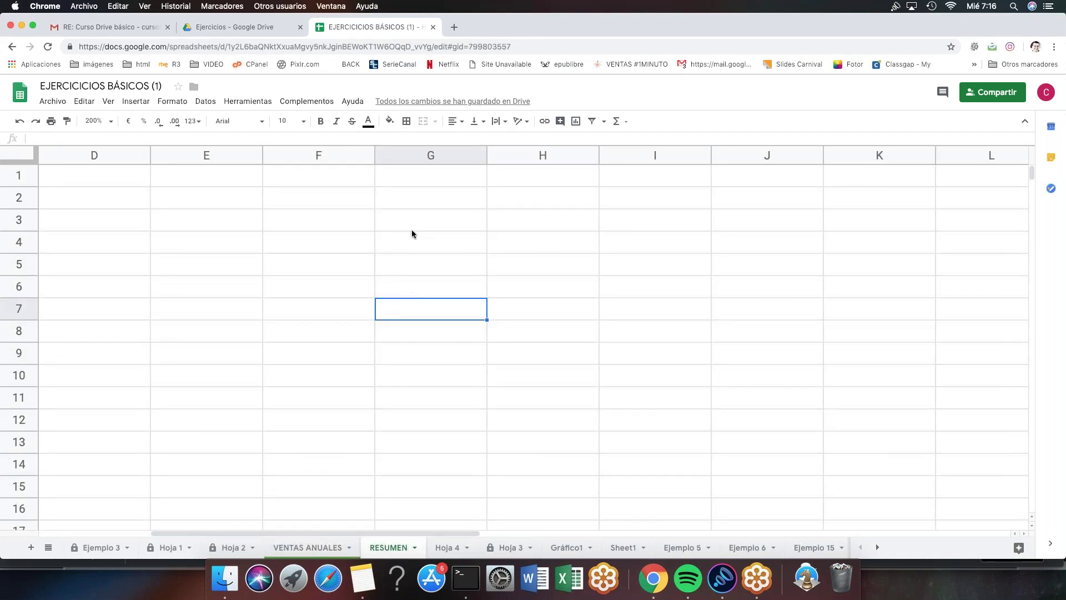
{"action": "left_click", "coordinate": [403, 246]}
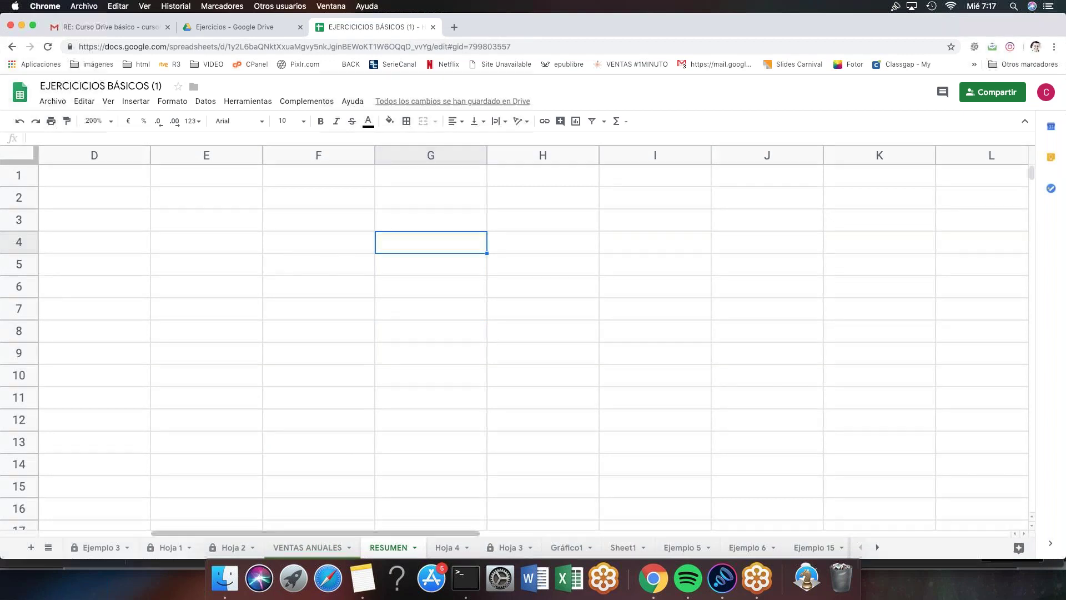
{"action": "left_click", "coordinate": [317, 545]}
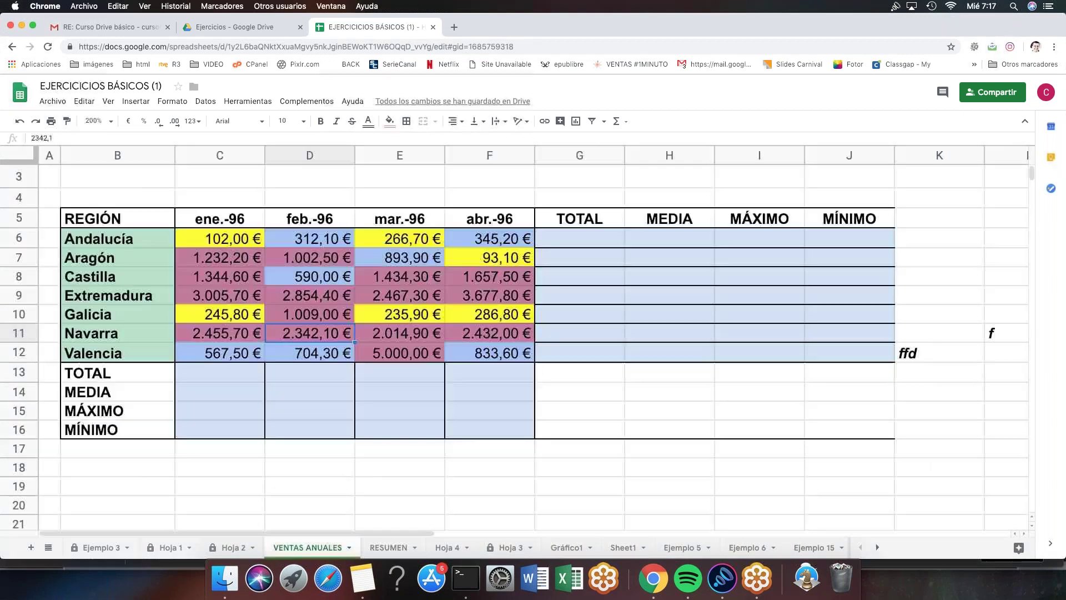
{"action": "left_click", "coordinate": [375, 548]}
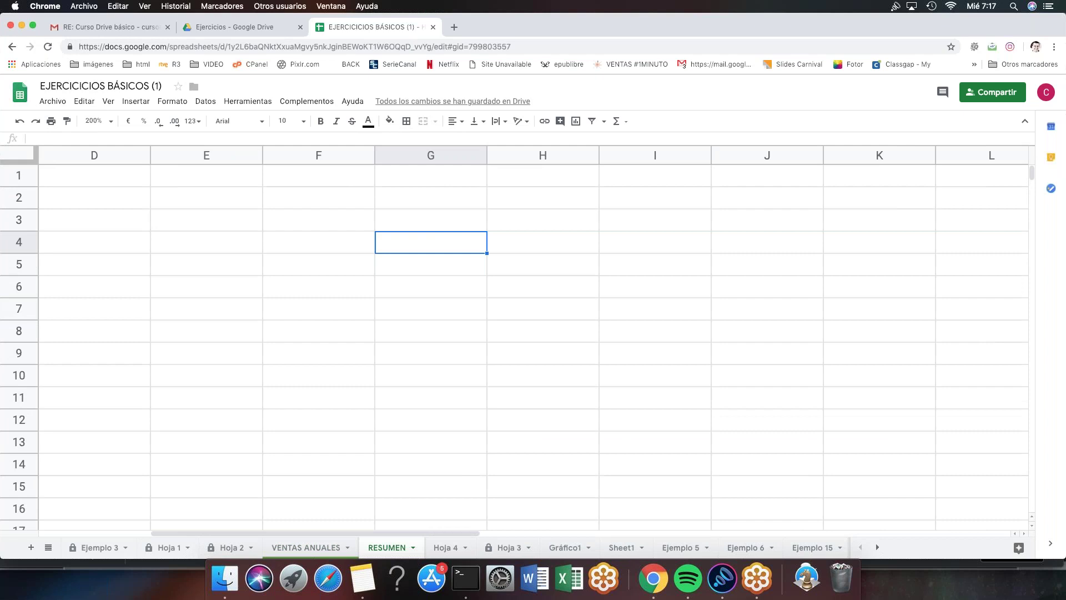
{"action": "type", "text": "="}
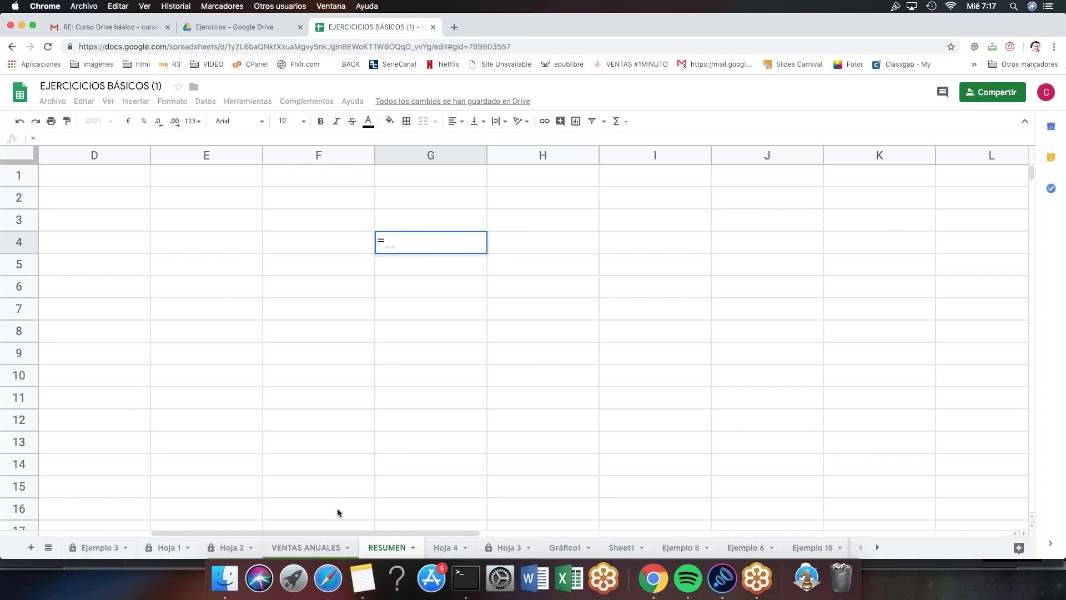
{"action": "left_click", "coordinate": [325, 549]}
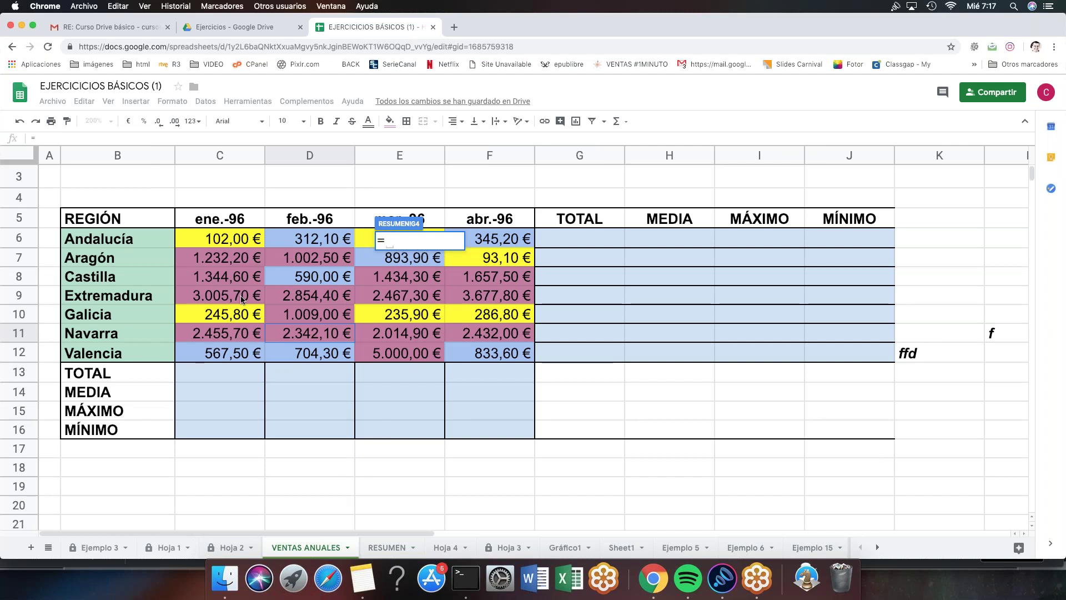
{"action": "left_click", "coordinate": [501, 243]}
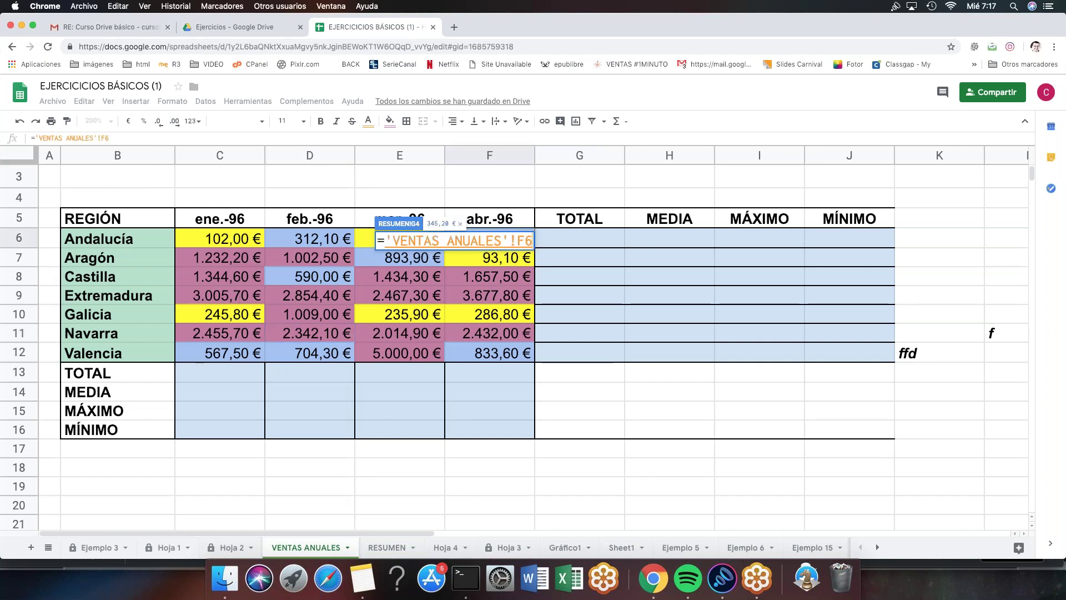
{"action": "type", "text": "+"}
{"action": "left_click", "coordinate": [503, 333]}
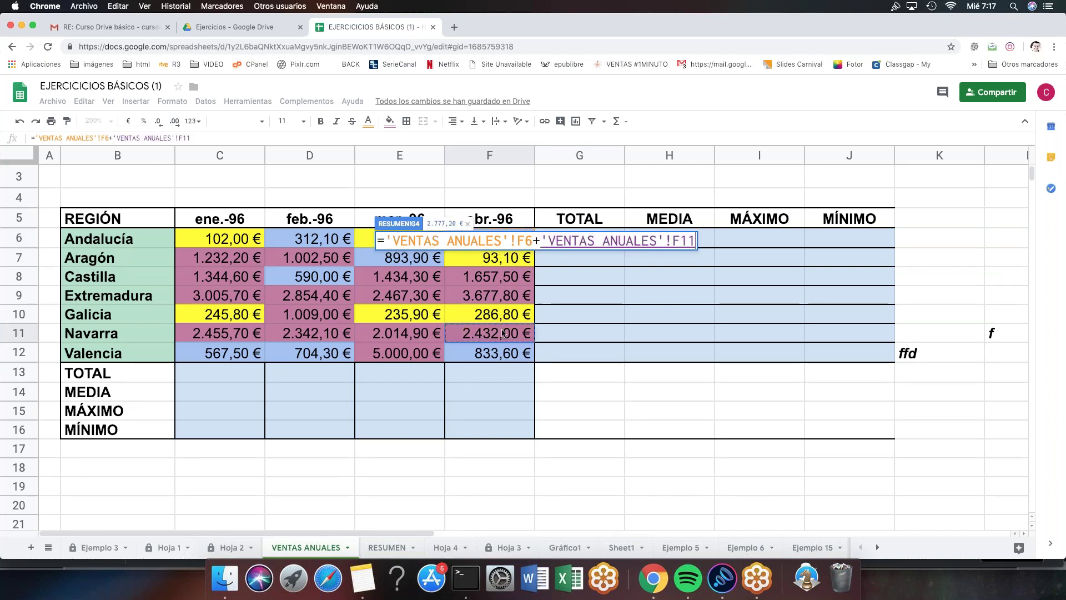
{"action": "type", "text": "+"}
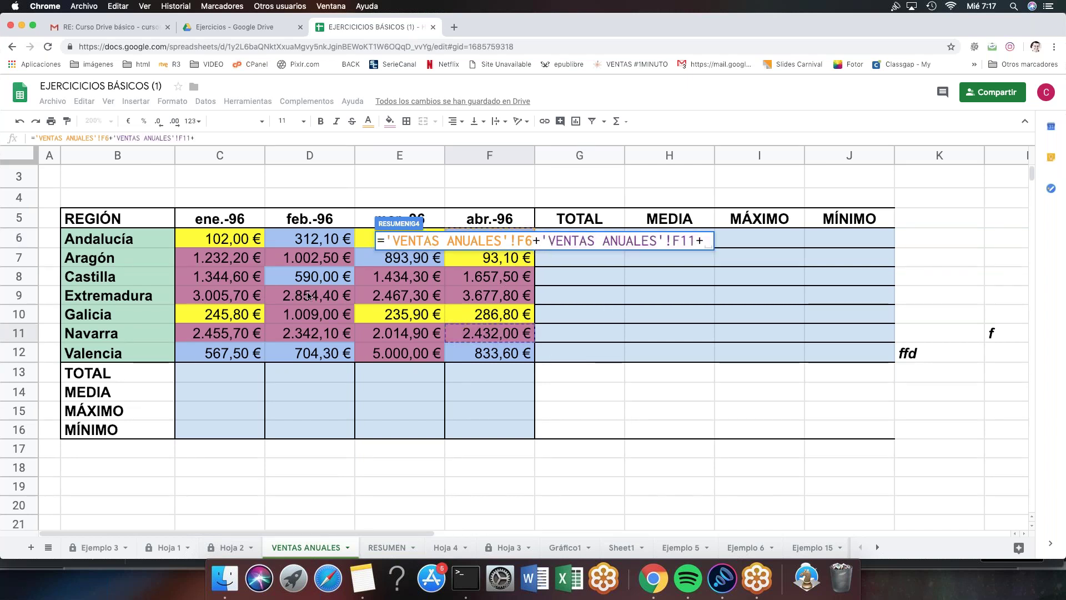
{"action": "left_click", "coordinate": [309, 296]}
{"action": "type", "text": "+"}
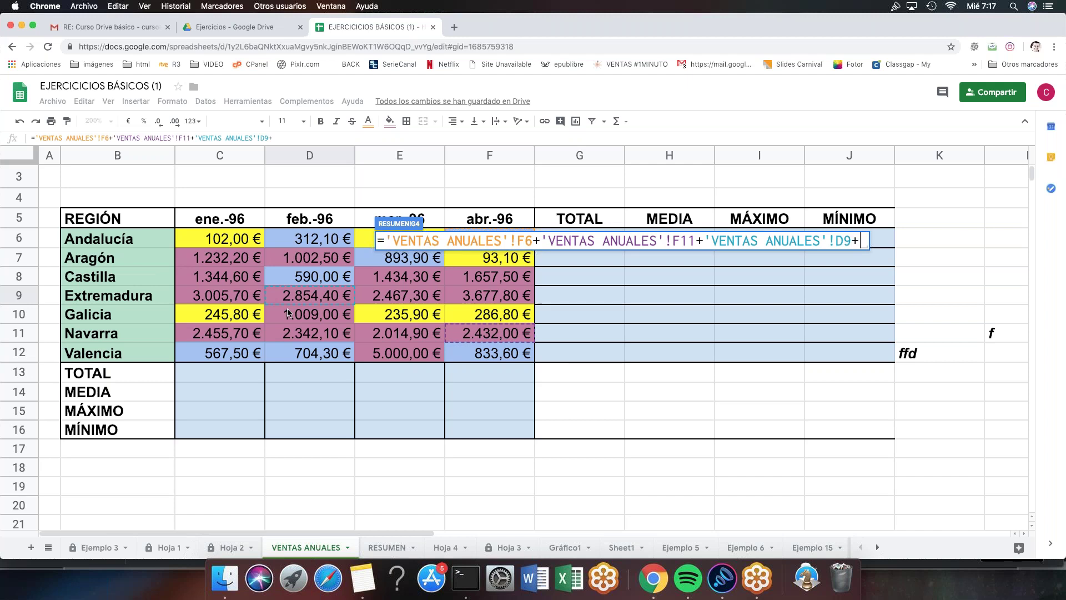
{"action": "left_click", "coordinate": [246, 334]}
{"action": "type", "text": "+"}
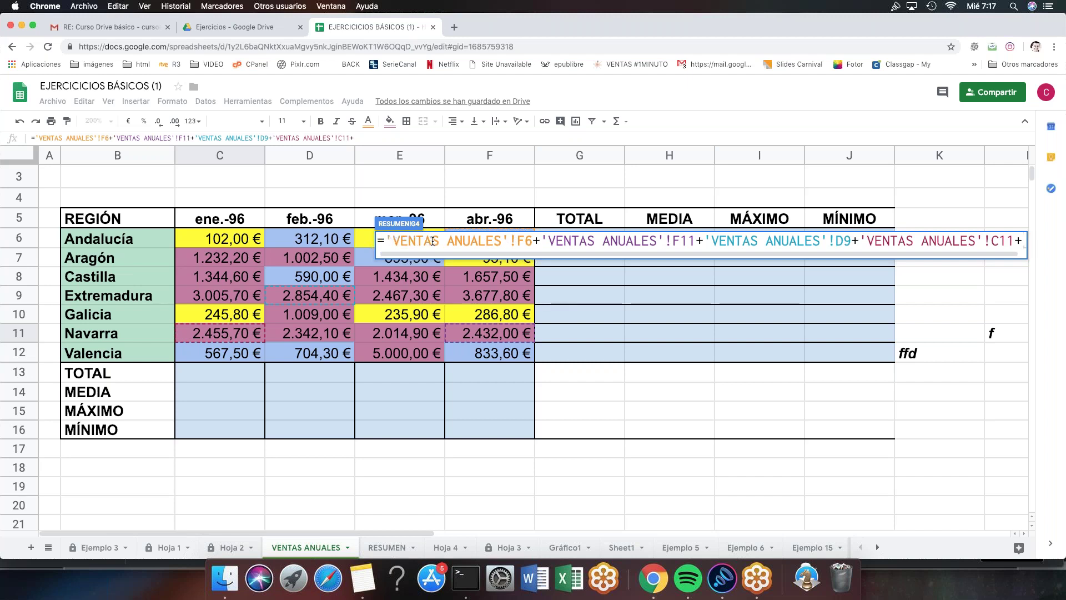
{"action": "key", "text": "Return"}
{"action": "left_click", "coordinate": [645, 346]}
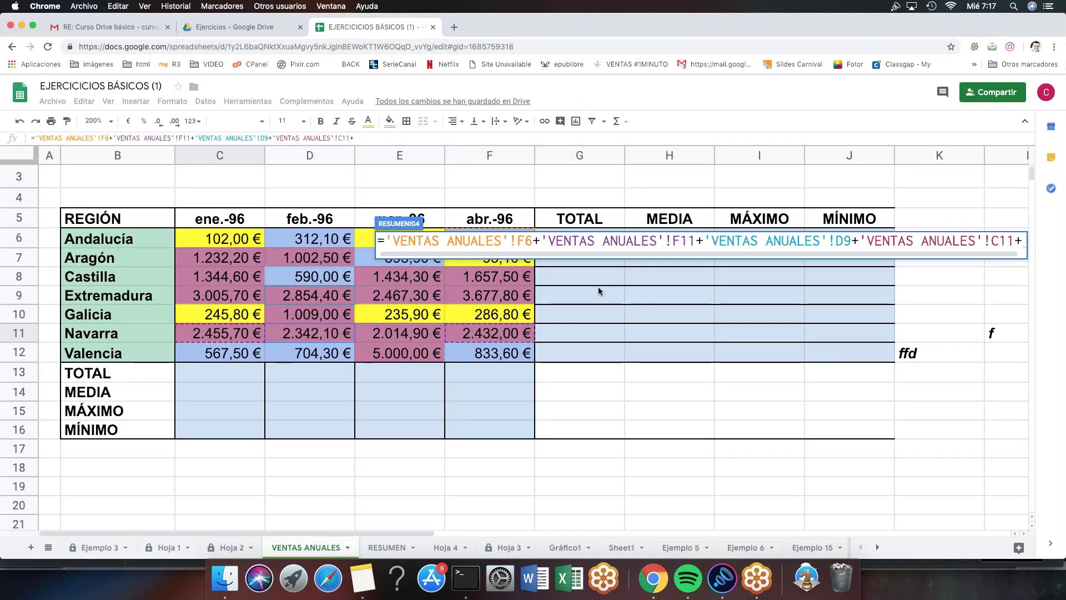
{"action": "key", "text": "Return"}
{"action": "key", "text": "Return"}
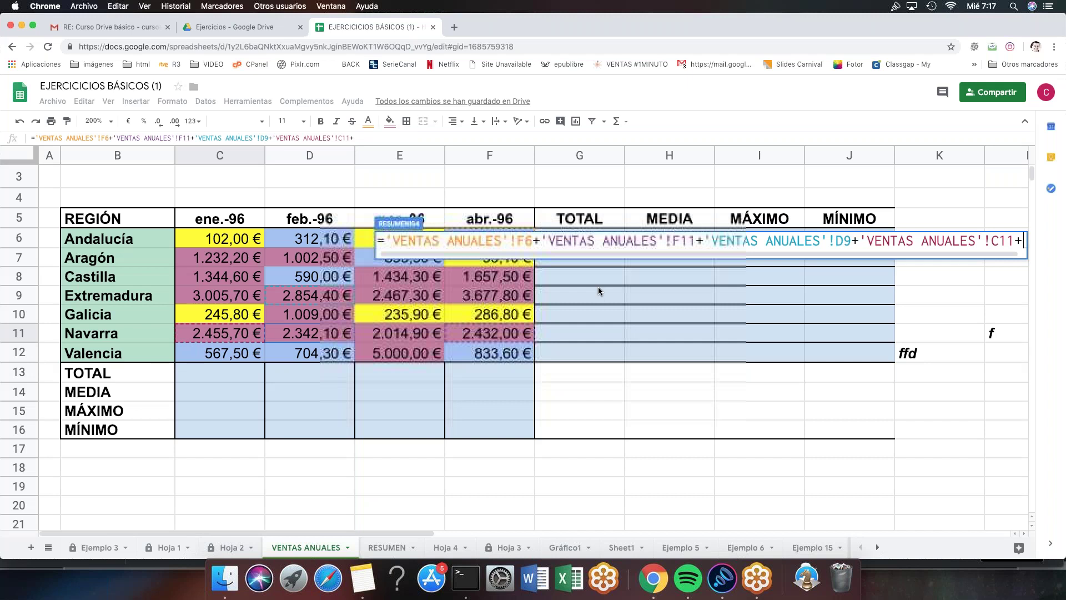
{"action": "key", "text": "Escape"}
- Enter a formula in RESUMEN cell G4 that adds cells C6, D7, D9 and D10 from the VENTAS ANUALES sheet
{"action": "type", "text": "="}
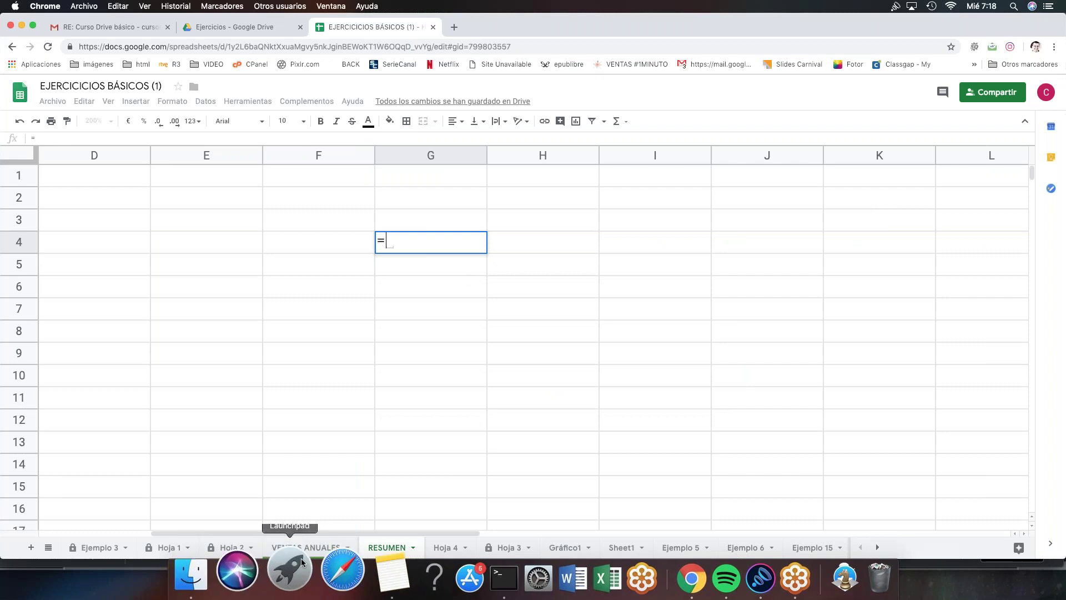
{"action": "left_click", "coordinate": [306, 546]}
{"action": "left_click", "coordinate": [232, 240]}
{"action": "type", "text": "+"}
{"action": "left_click", "coordinate": [281, 262]}
{"action": "type", "text": "+"}
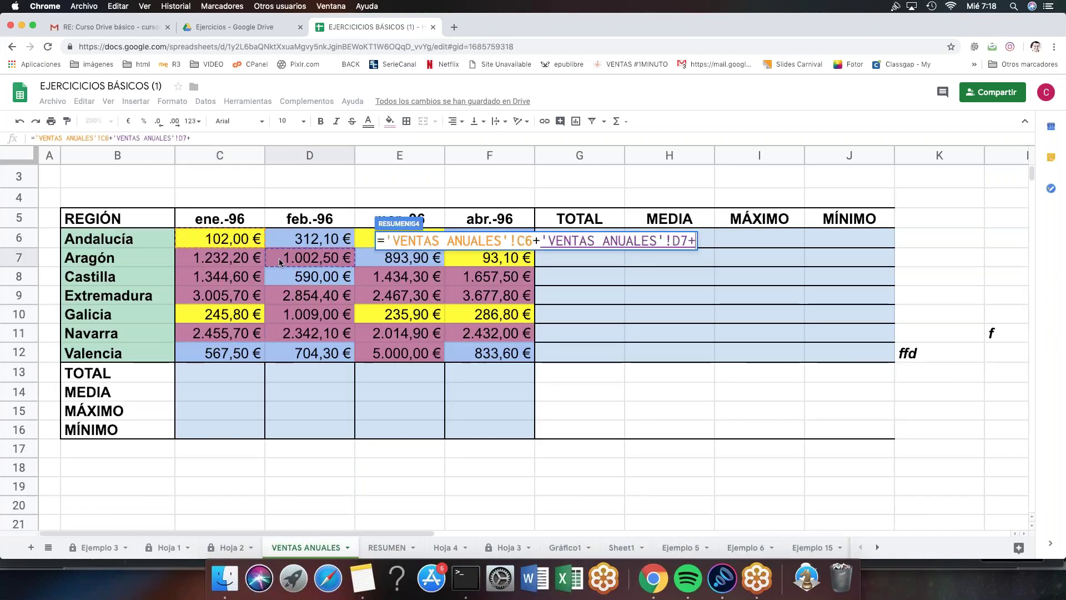
{"action": "left_click", "coordinate": [311, 291]}
{"action": "type", "text": "+"}
{"action": "left_click", "coordinate": [317, 317]}
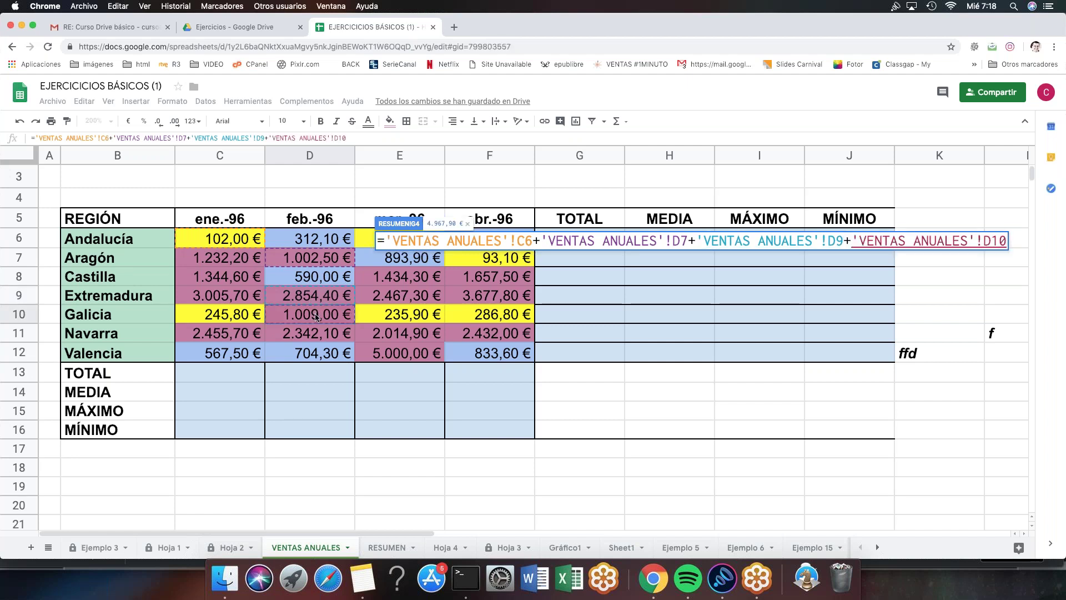
{"action": "key", "text": "Return"}
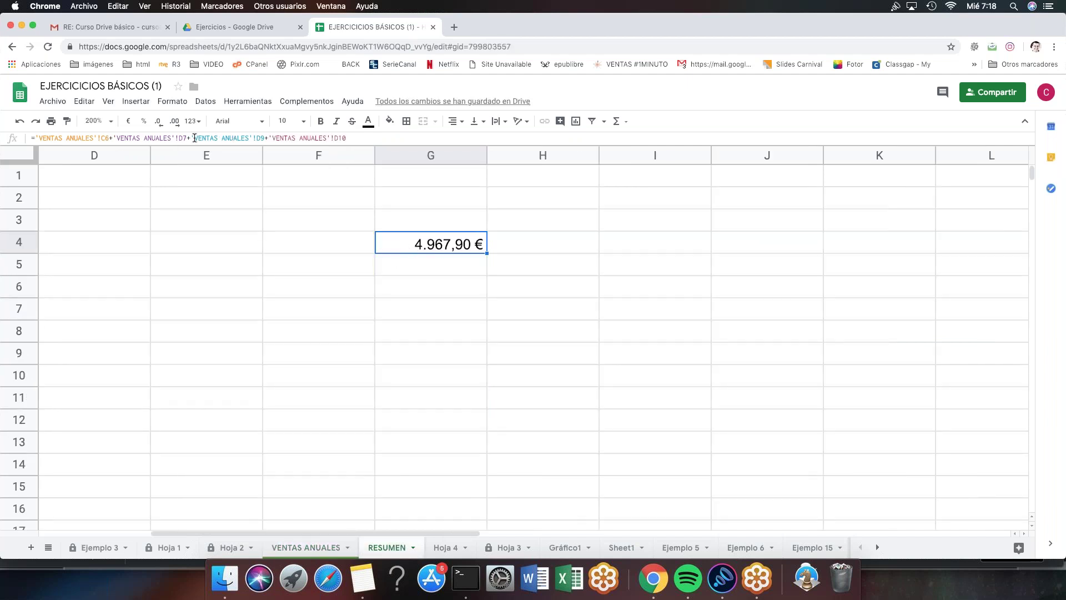
- Examine how the formula in RESUMEN cell G4 references the VENTAS ANUALES sheet, leaving the formula unedited
{"action": "left_click_drag", "start_coordinate": [350, 138], "coordinate": [34, 137]}
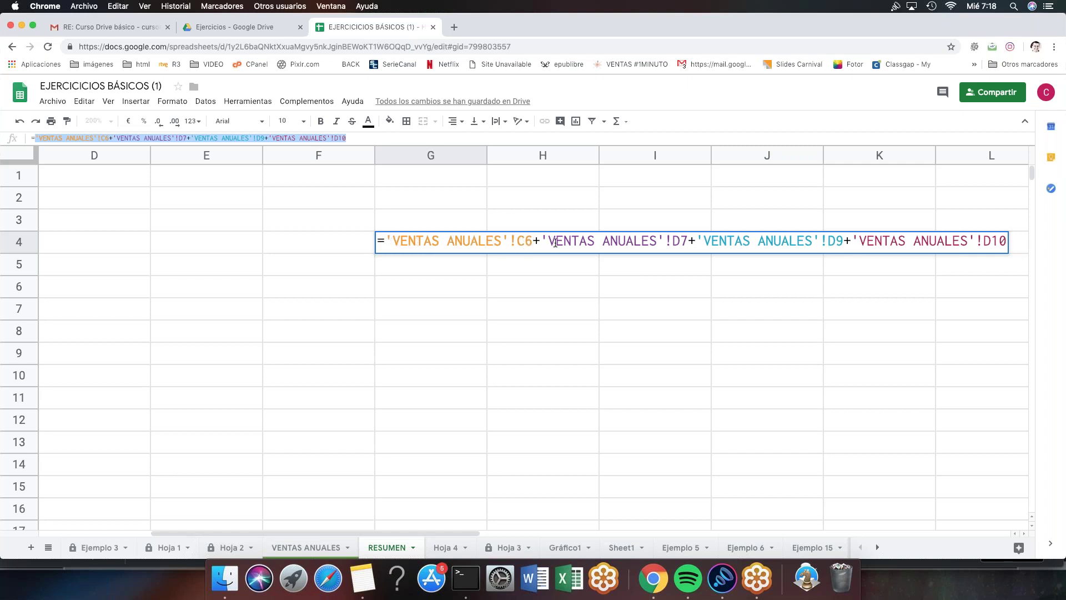
{"action": "key", "text": "Escape"}
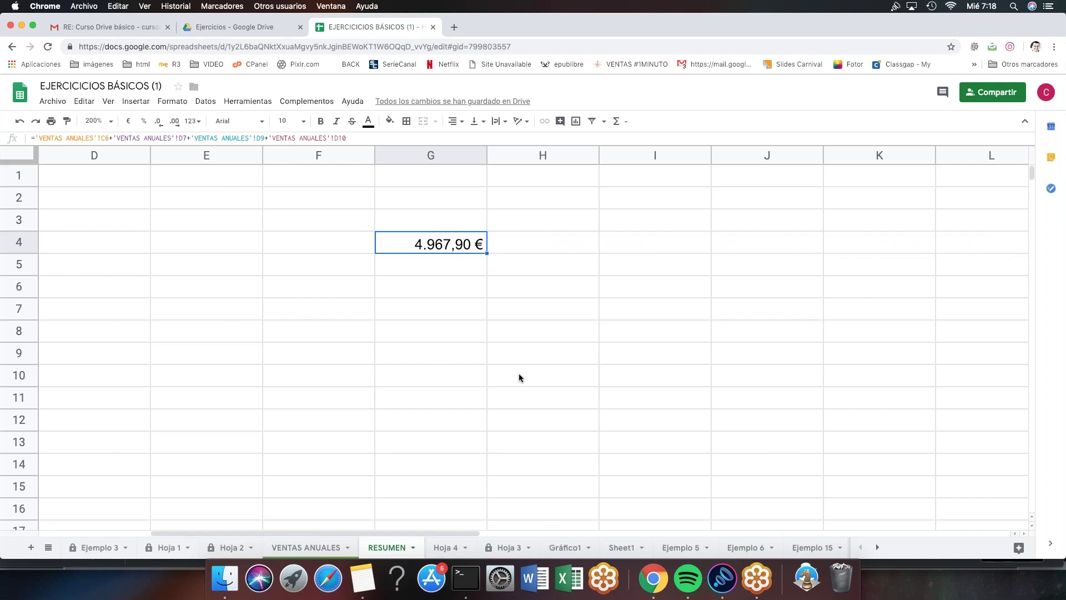
{"action": "left_click", "coordinate": [314, 548]}
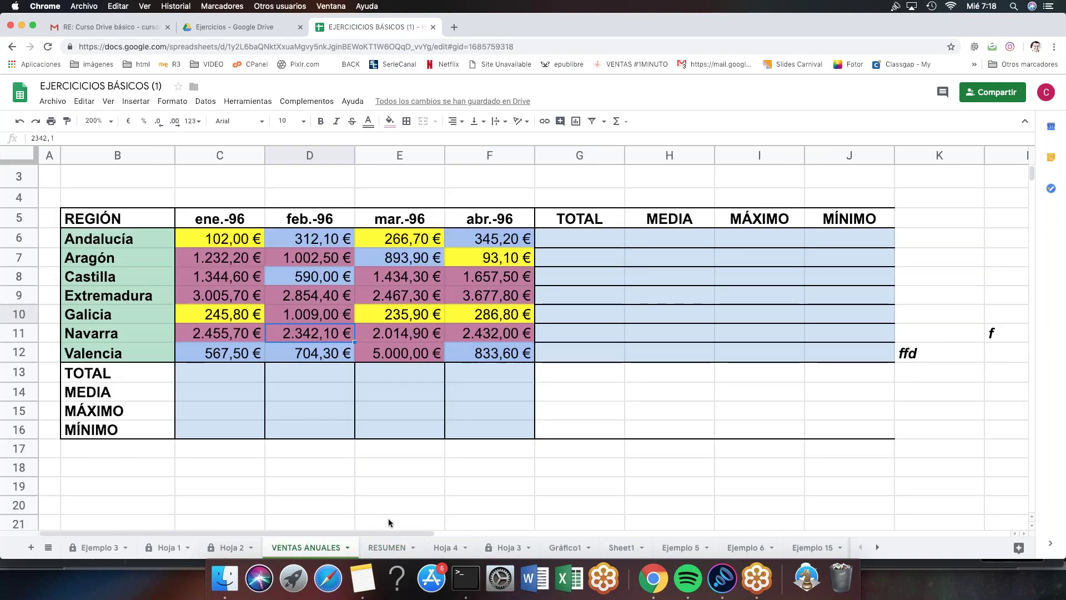
{"action": "left_click", "coordinate": [387, 547]}
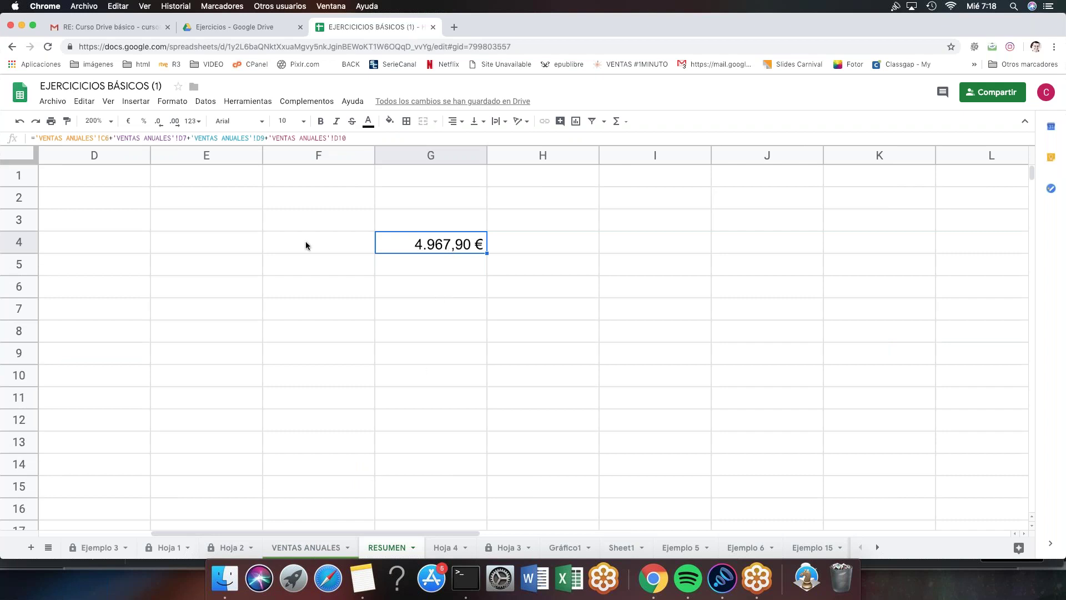
{"action": "triple_click", "coordinate": [278, 136]}
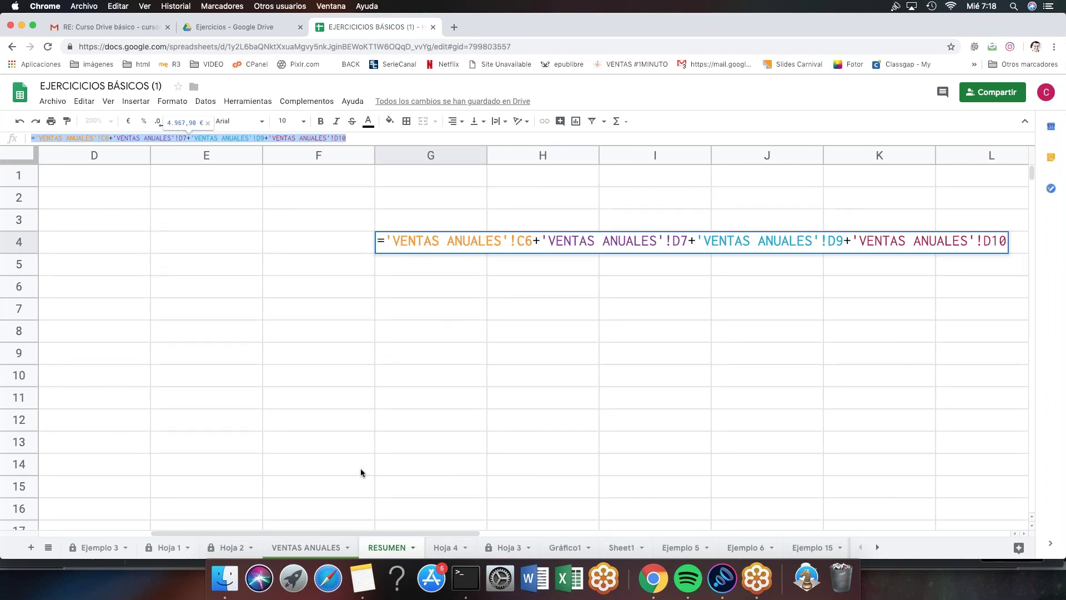
{"action": "key", "text": "Escape"}
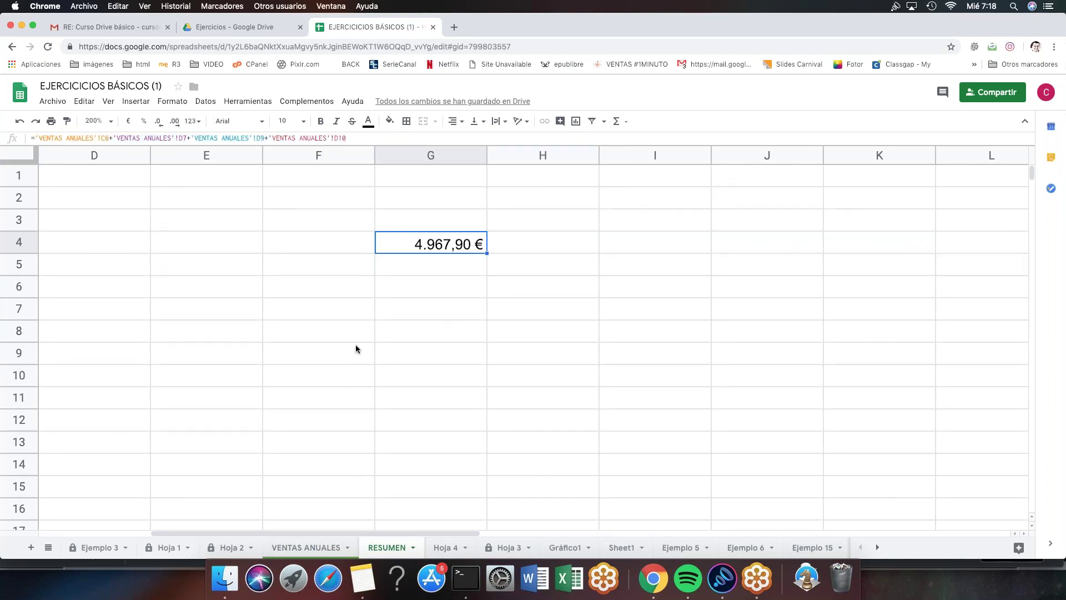
- Rename the VENTAS ANUALES sheet as VENTAS
{"action": "left_click", "coordinate": [304, 547]}
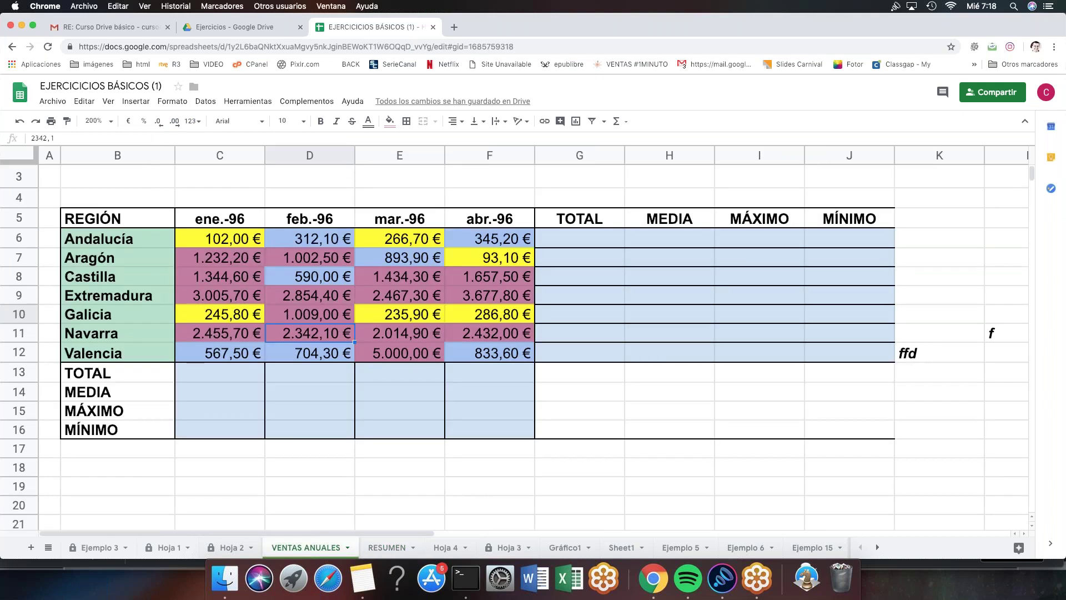
{"action": "right_click", "coordinate": [304, 547]}
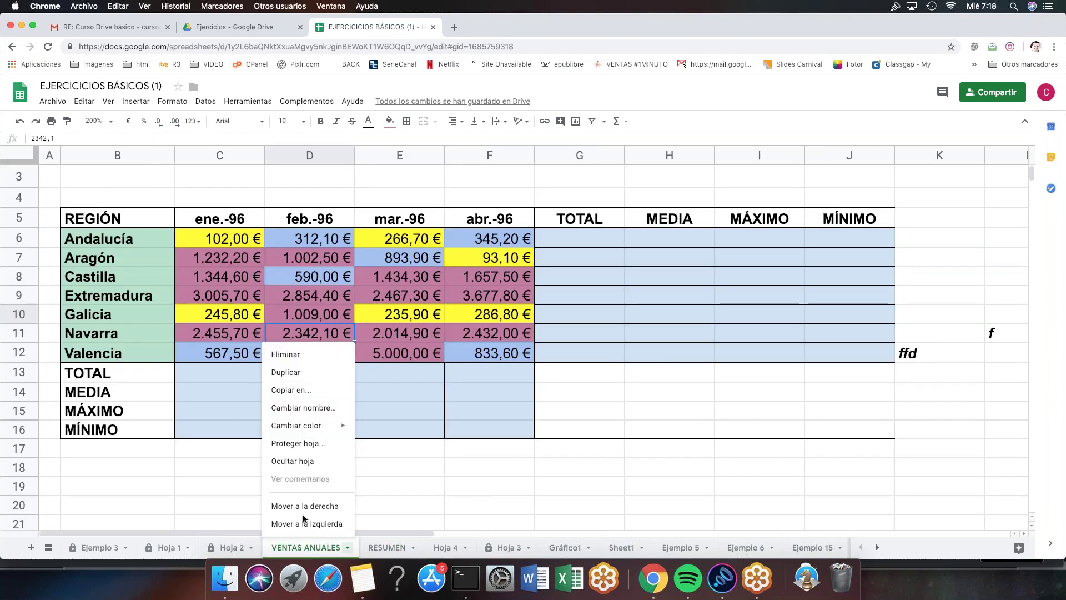
{"action": "left_click", "coordinate": [427, 502]}
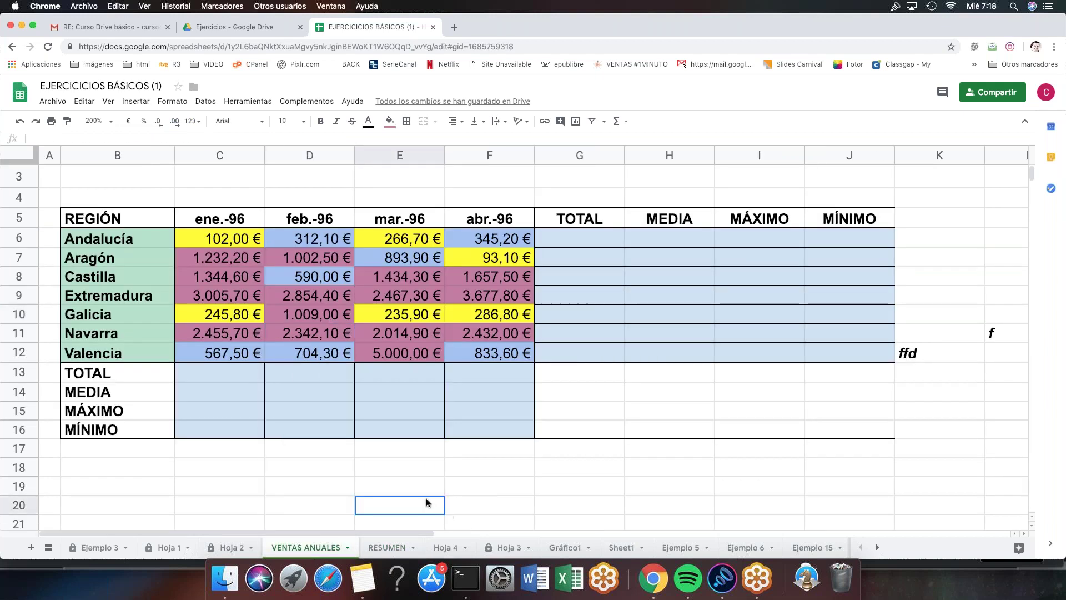
{"action": "double_click", "coordinate": [310, 549]}
{"action": "left_click", "coordinate": [322, 550]}
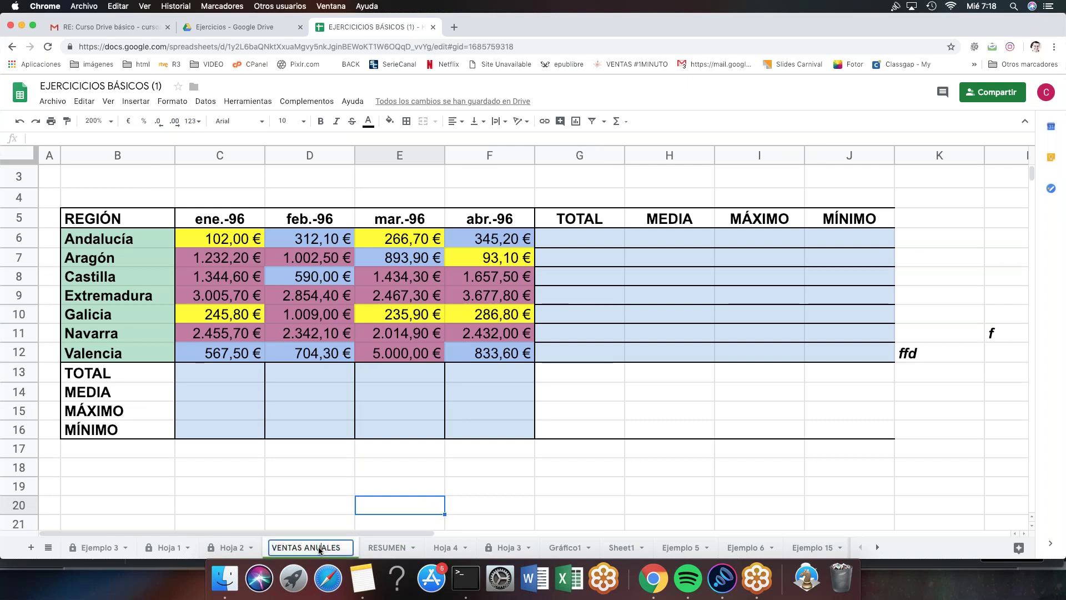
{"action": "left_click_drag", "start_coordinate": [340, 549], "coordinate": [304, 549]}
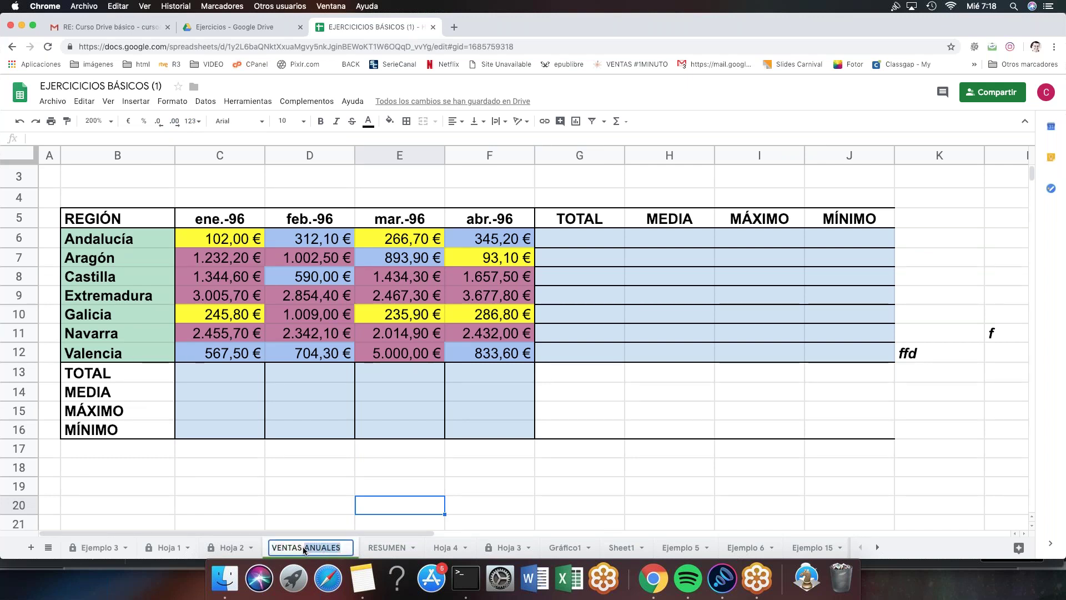
{"action": "key", "text": "BackSpace"}
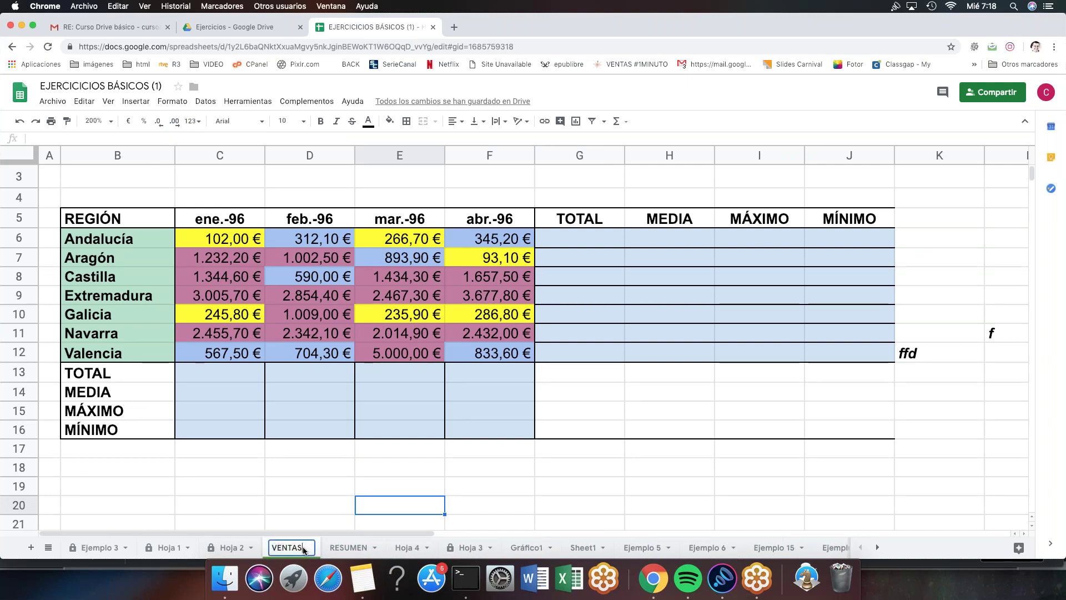
{"action": "key", "text": "Return"}
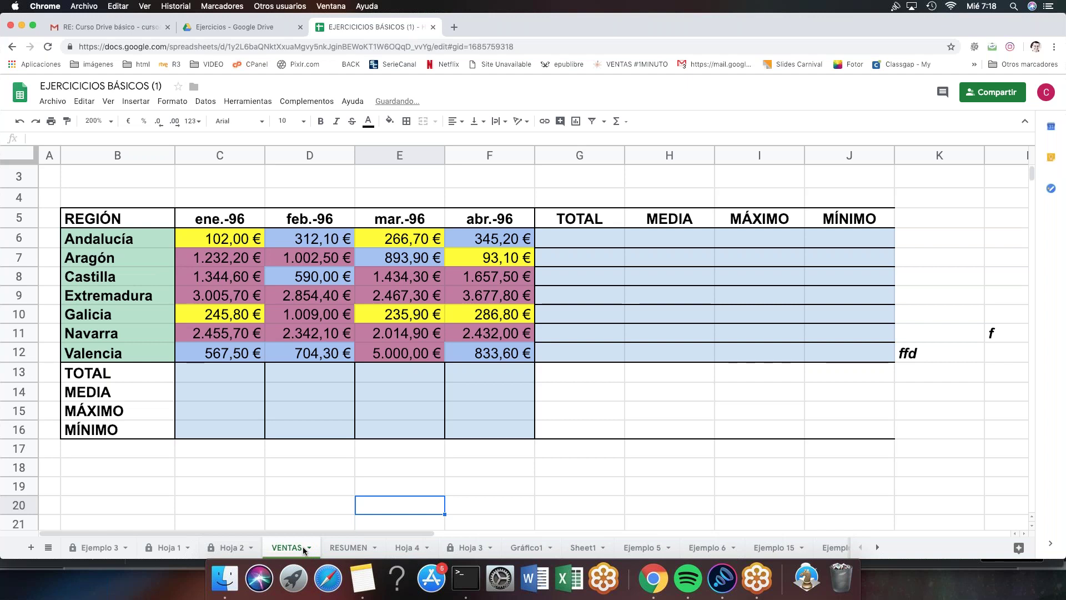
- Check the sheet name used in the cell references of the G4 formula on the RESUMEN sheet
{"action": "left_click", "coordinate": [349, 548]}
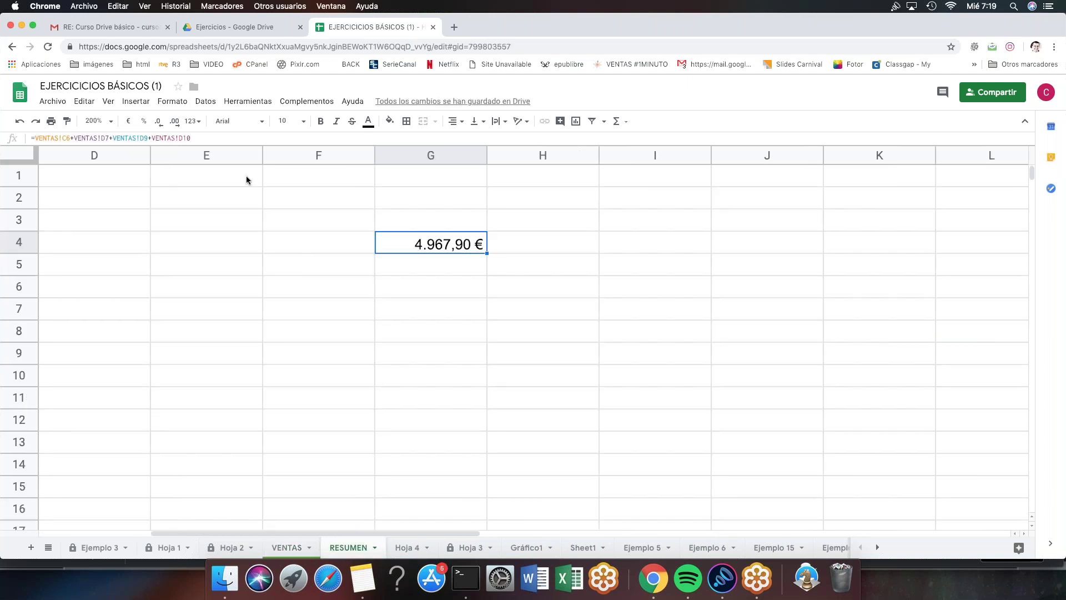
{"action": "double_click", "coordinate": [408, 248]}
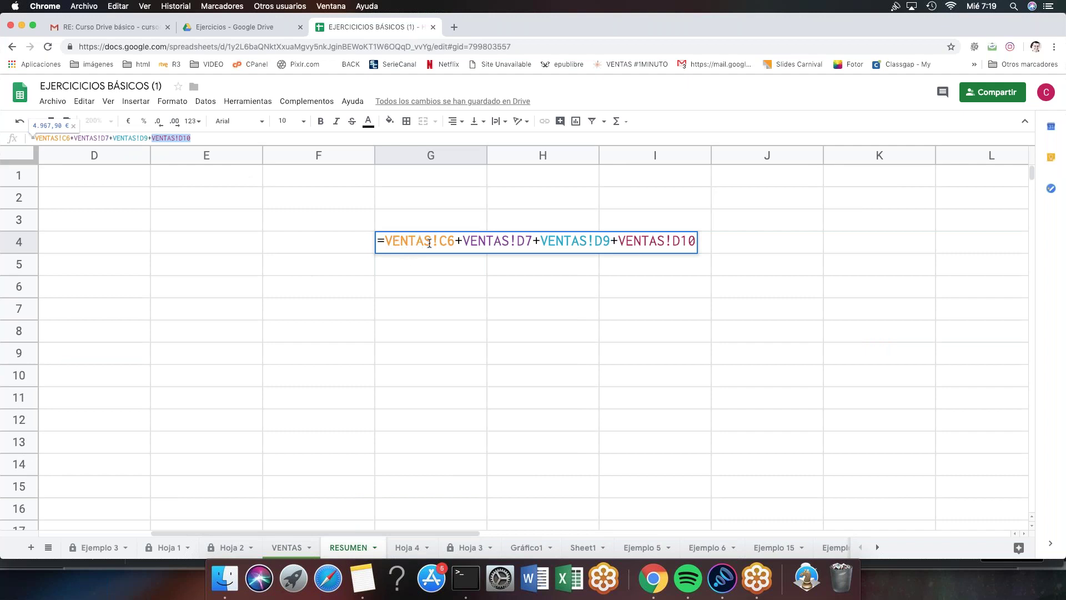
{"action": "key", "text": "Escape"}
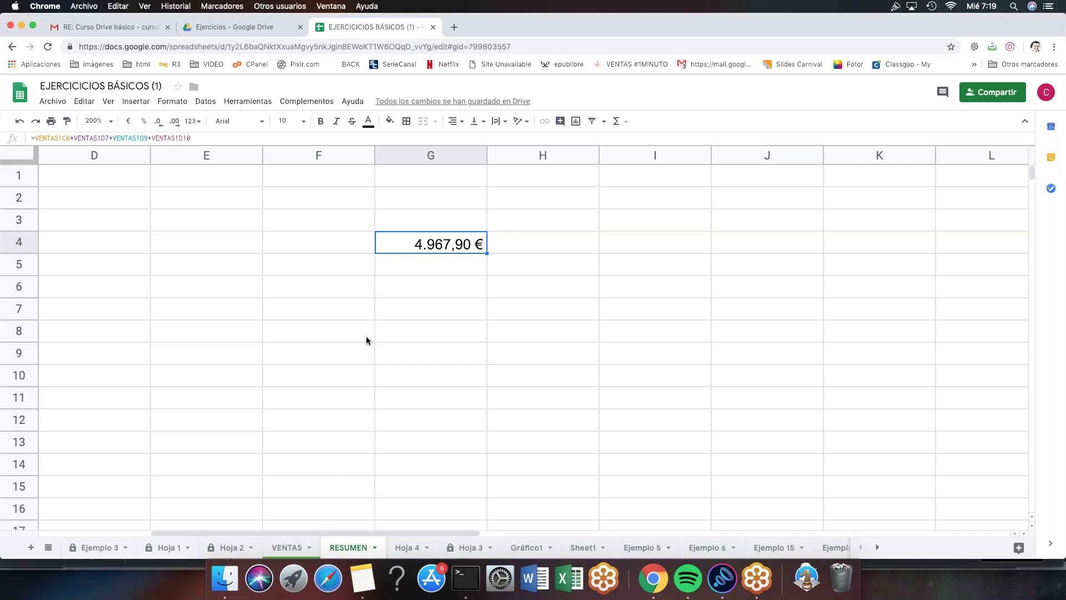
- Copy the link to cell F6 of the VENTAS sheet, the abr.-96 figure for Andalucía
{"action": "left_click", "coordinate": [433, 318]}
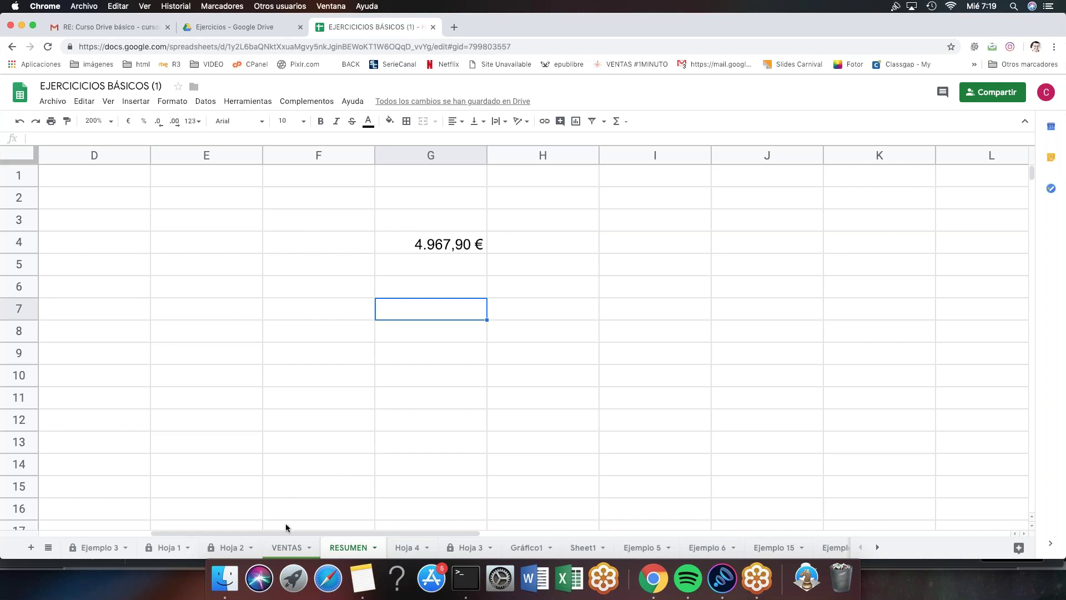
{"action": "left_click", "coordinate": [287, 547]}
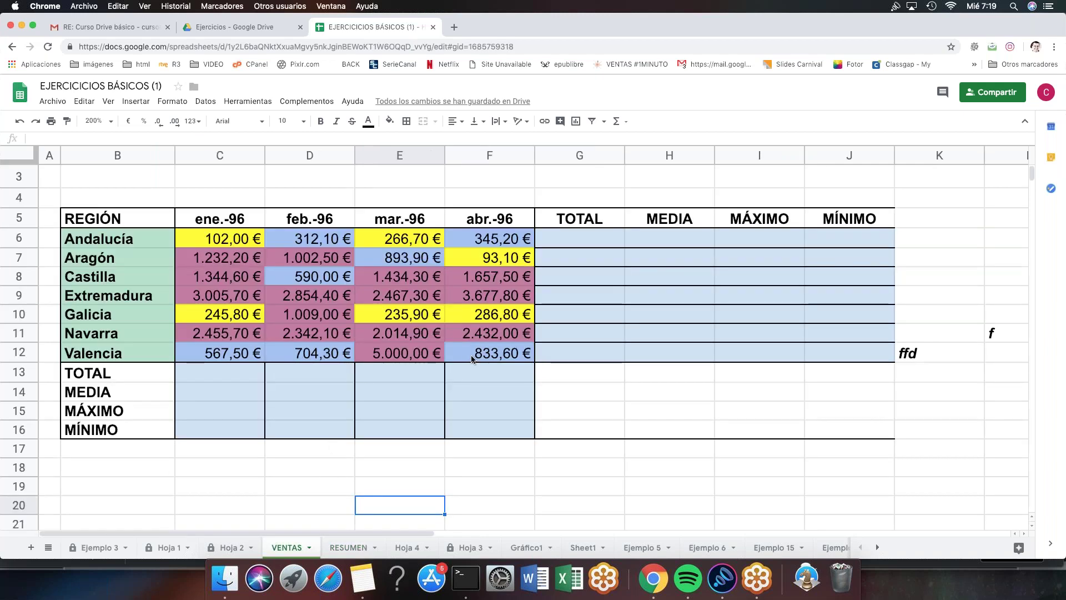
{"action": "left_click", "coordinate": [502, 242]}
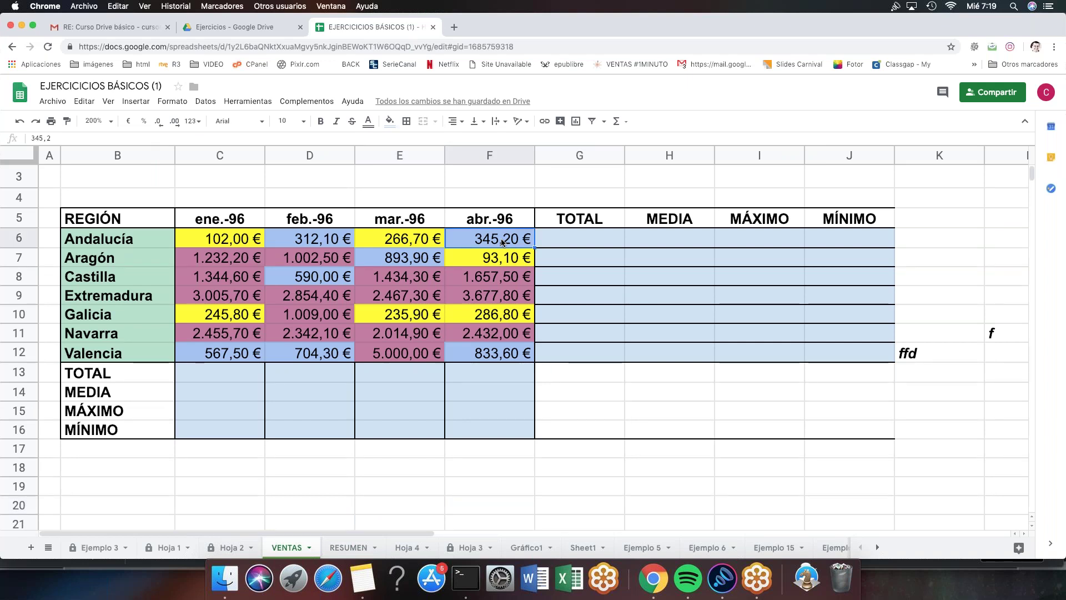
{"action": "right_click", "coordinate": [471, 239]}
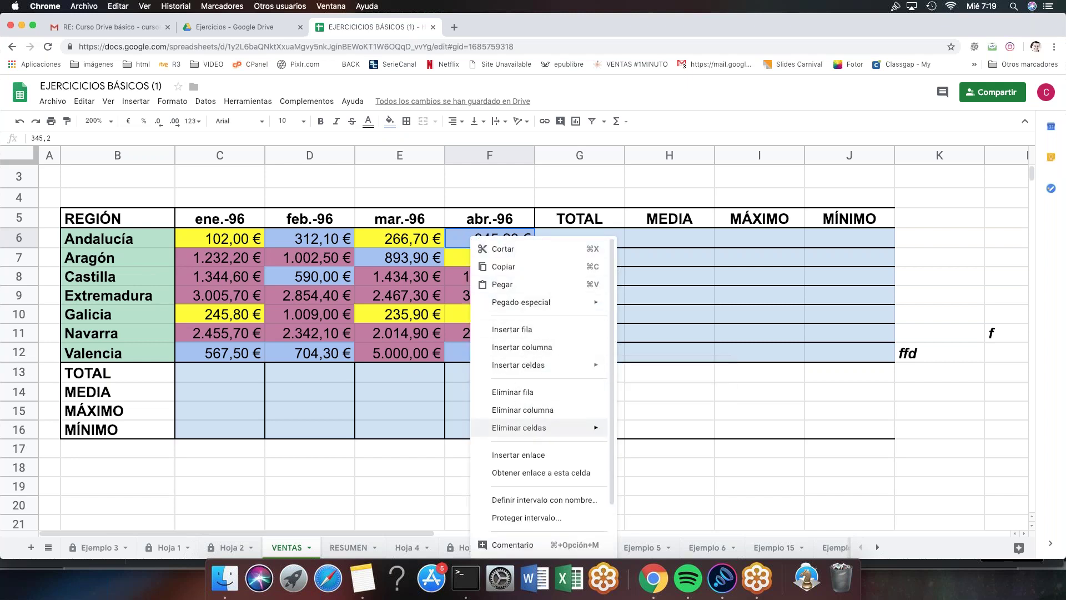
{"action": "left_click", "coordinate": [541, 473]}
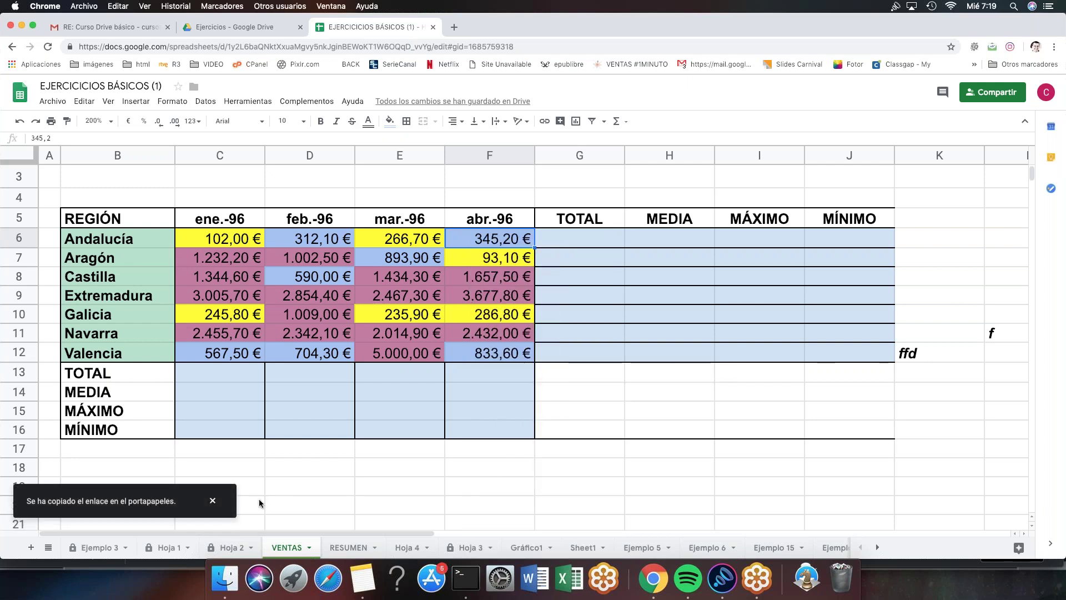
- Start a link in cell G7 of the RESUMEN sheet with the display text IR A CELDA VENTAS
{"action": "left_click", "coordinate": [348, 544]}
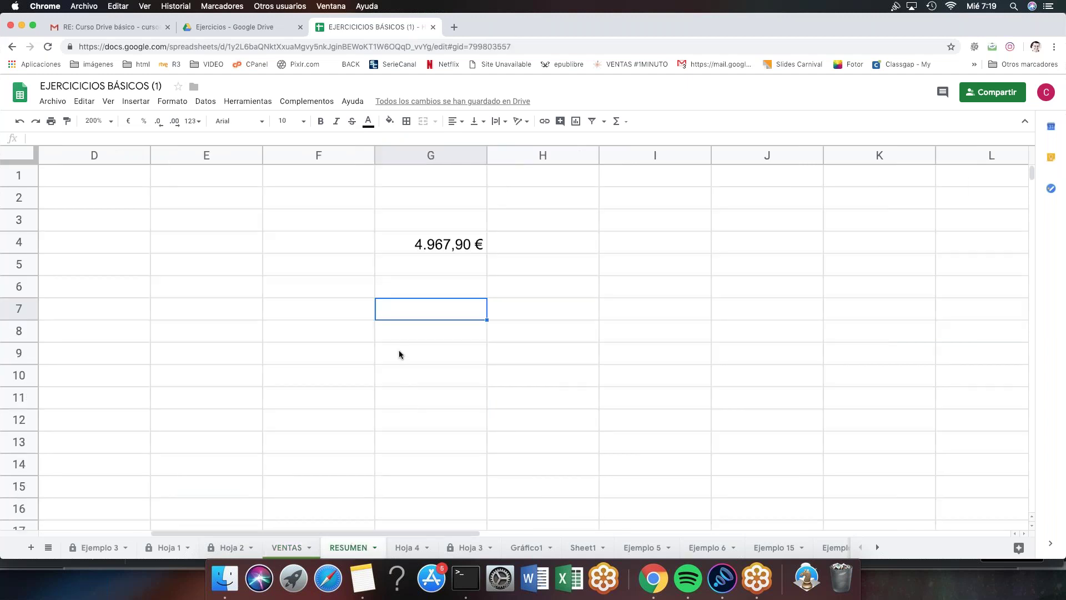
{"action": "right_click", "coordinate": [394, 316]}
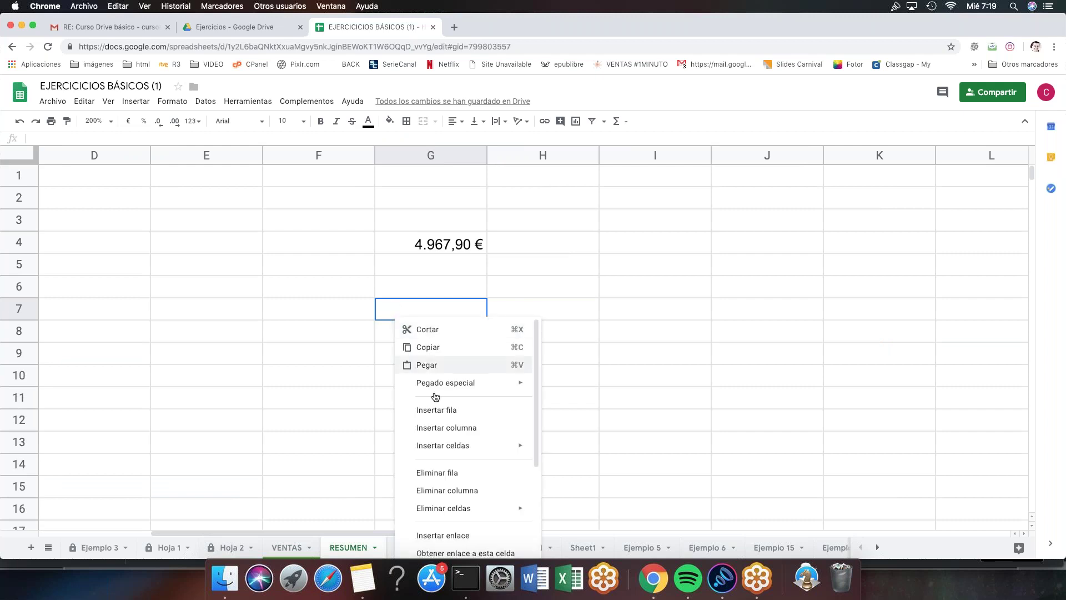
{"action": "scroll", "coordinate": [465, 472], "scroll_direction": "down", "scroll_amount": 2}
{"action": "scroll", "coordinate": [466, 472], "scroll_direction": "down", "scroll_amount": 4}
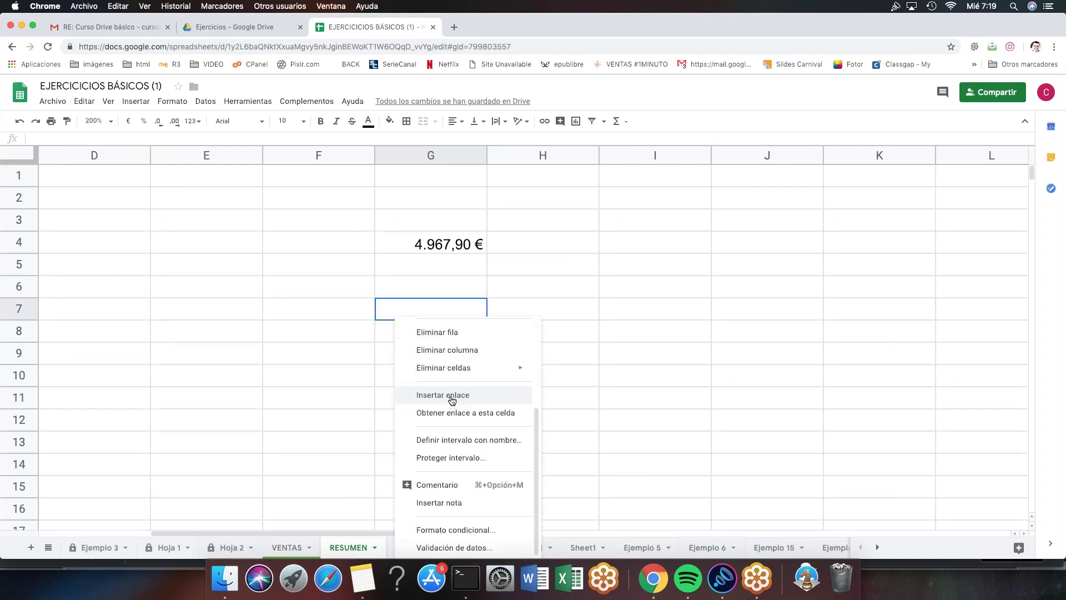
{"action": "left_click", "coordinate": [452, 396]}
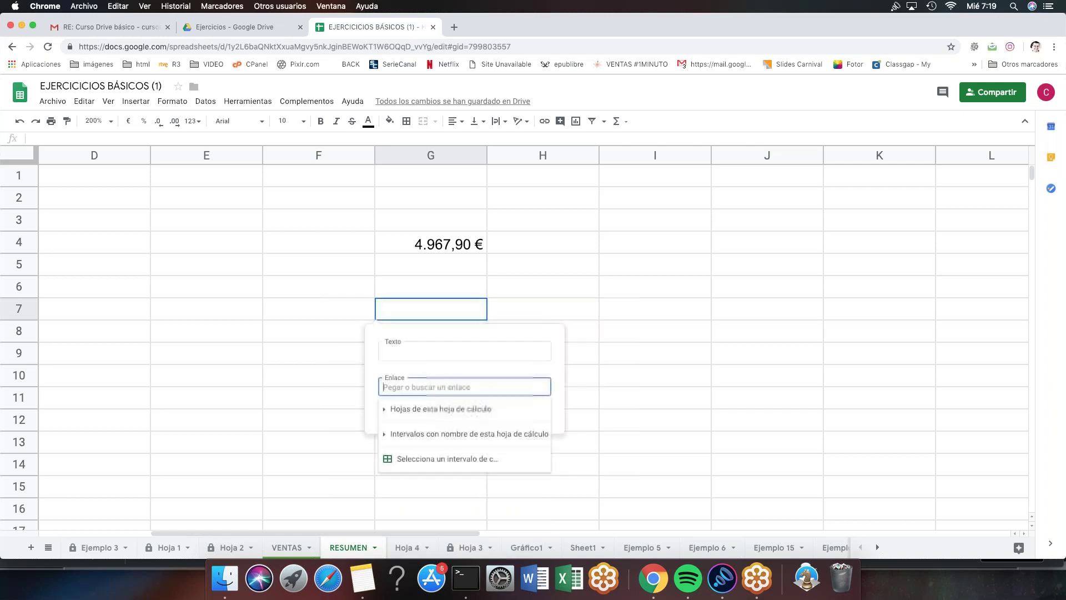
{"action": "left_click", "coordinate": [433, 351]}
{"action": "type", "text": "IR A CE"}
{"action": "key", "text": "BackSpace"}
{"action": "key", "text": "BackSpace"}
{"action": "type", "text": "CELDA"}
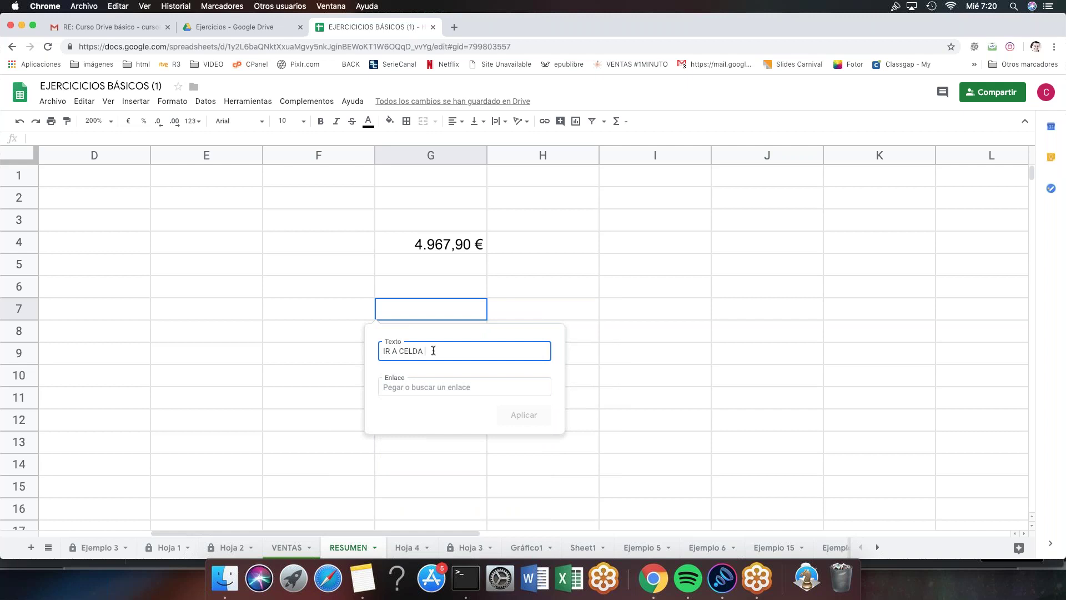
{"action": "type", "text": " VENTAS"}
- Use the copied cell F6 link as the target of the G7 link and apply it
{"action": "left_click", "coordinate": [426, 386]}
{"action": "key", "text": "super+v"}
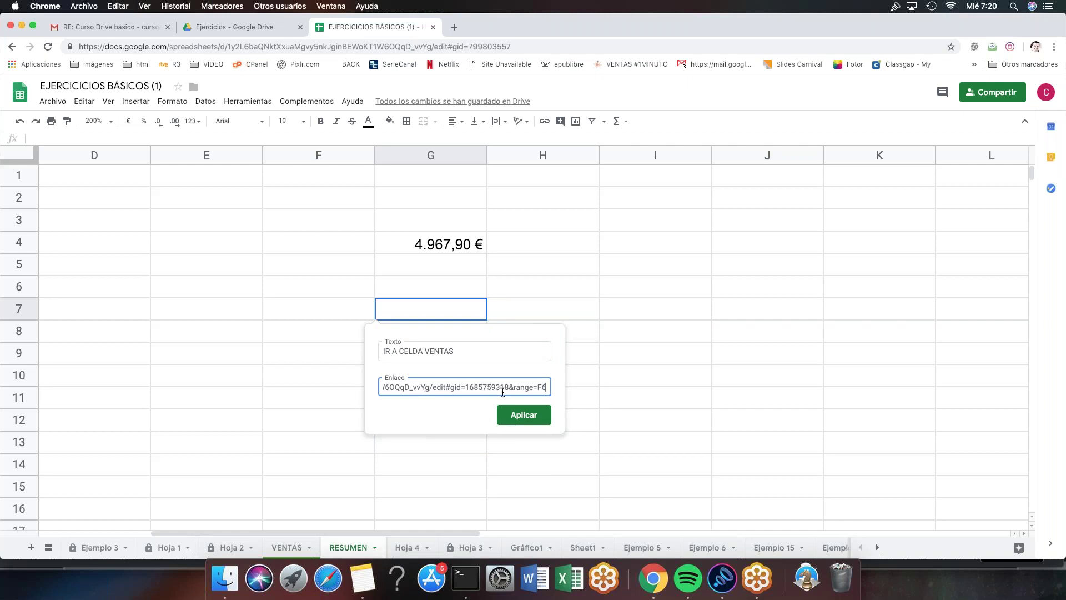
{"action": "left_click", "coordinate": [523, 415]}
{"action": "left_click", "coordinate": [485, 411]}
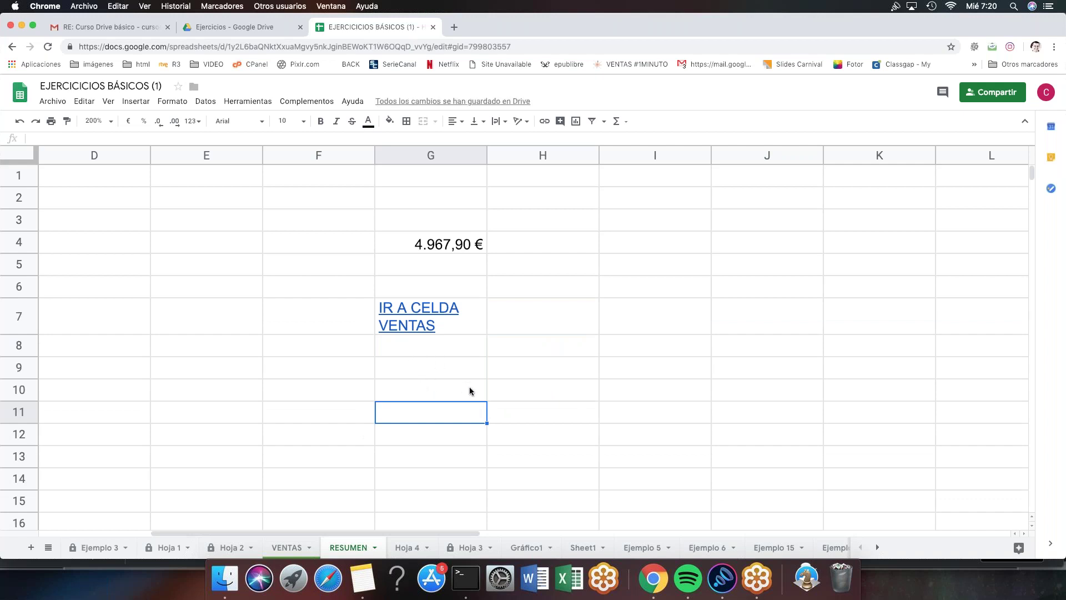
- Test the IR A CELDA VENTAS link by following it, and return to the RESUMEN sheet
{"action": "mouse_move", "coordinate": [427, 312]}
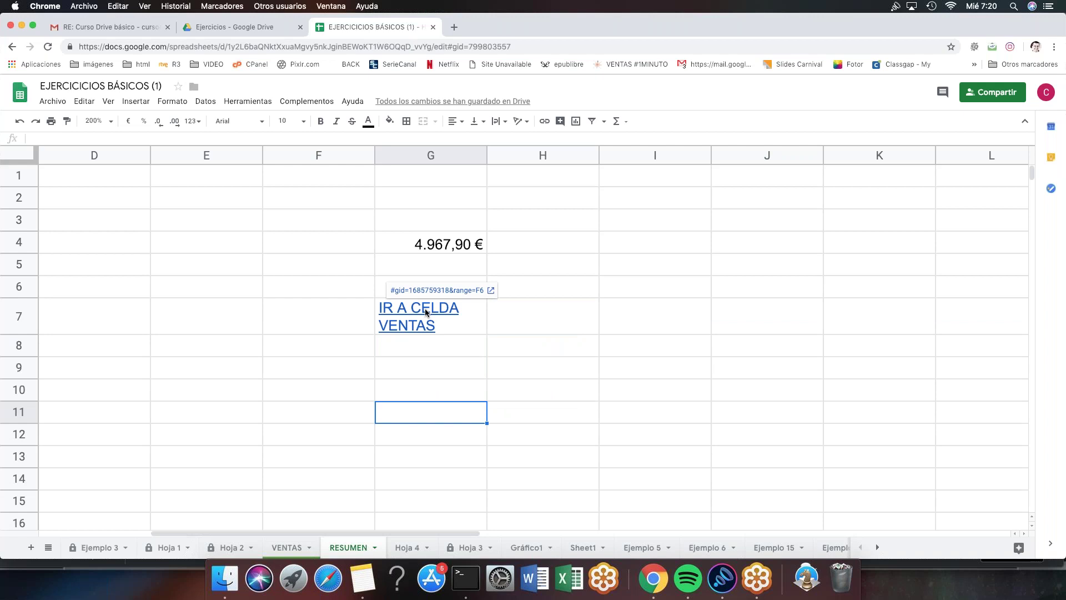
{"action": "left_click", "coordinate": [430, 291]}
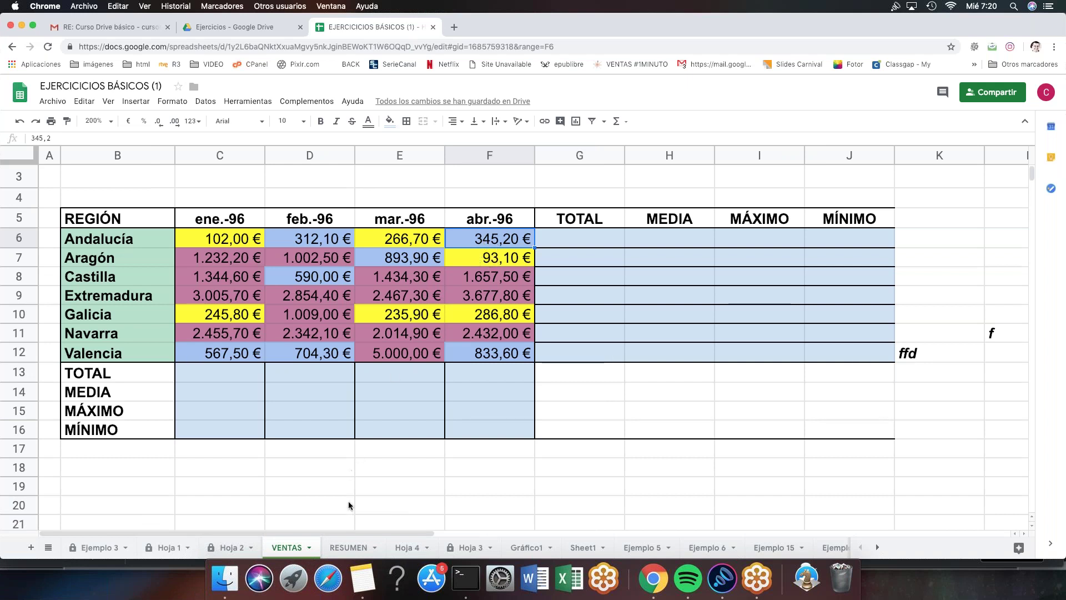
{"action": "left_click", "coordinate": [348, 550]}
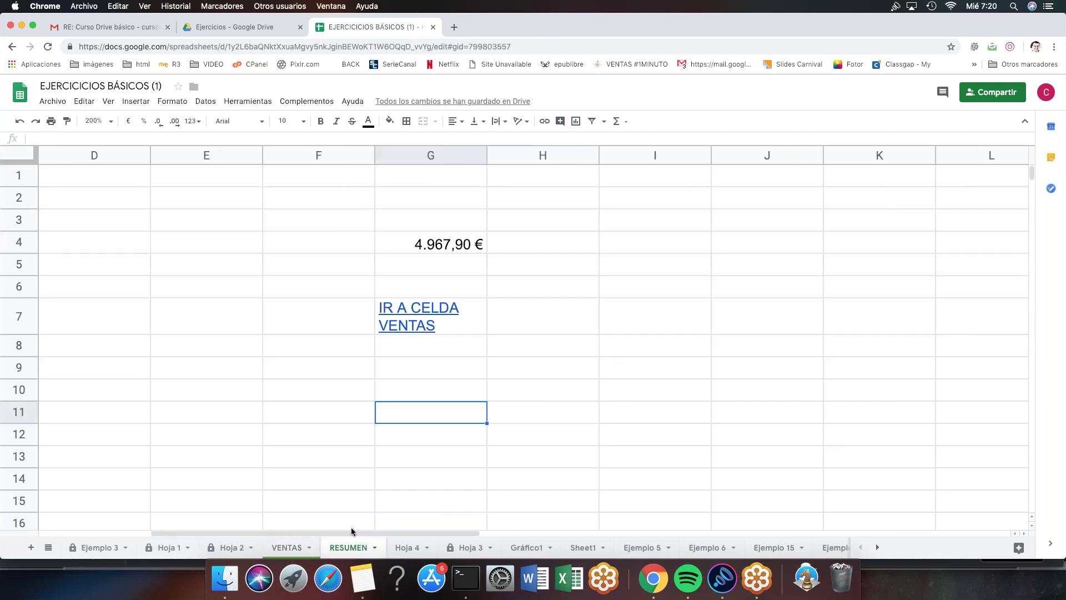
{"action": "left_click", "coordinate": [426, 363]}
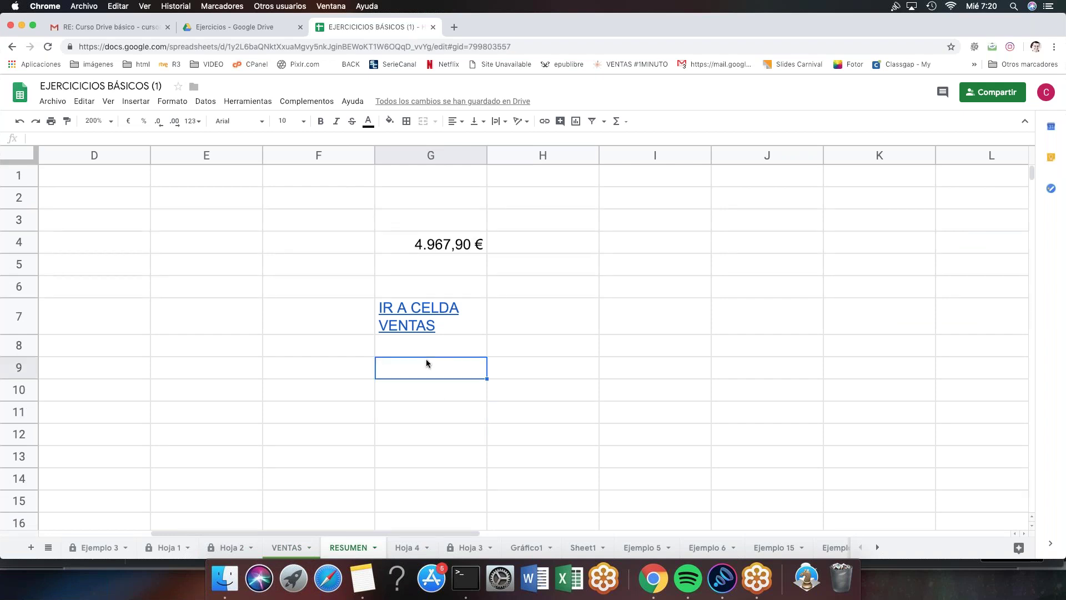
{"action": "right_click", "coordinate": [426, 364]}
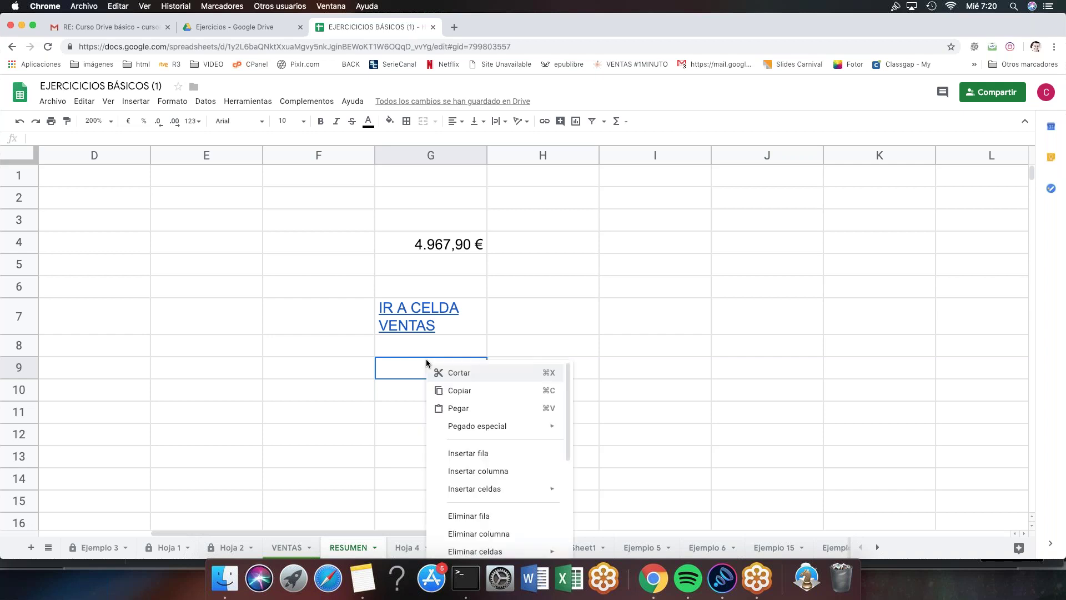
{"action": "scroll", "coordinate": [489, 444], "scroll_direction": "down", "scroll_amount": 3}
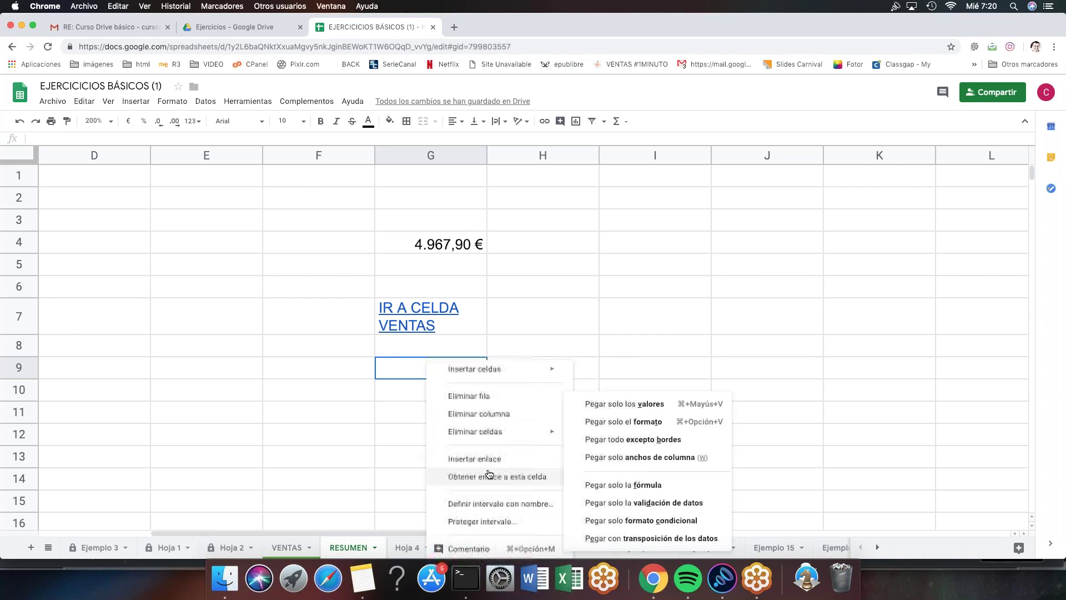
{"action": "left_click", "coordinate": [482, 460]}
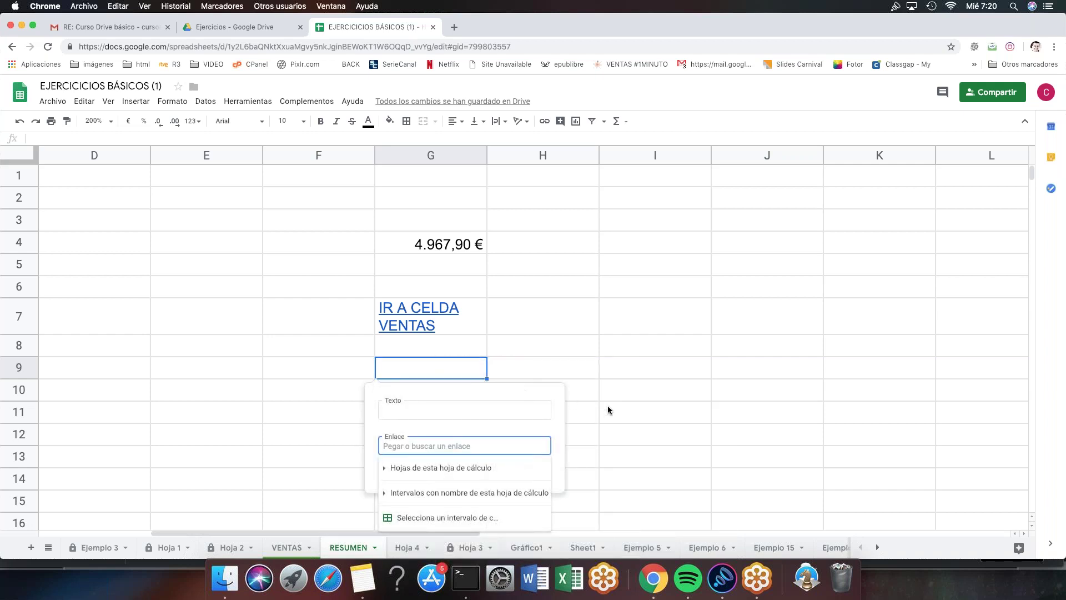
{"action": "scroll", "coordinate": [442, 340], "scroll_direction": "down", "scroll_amount": 1}
- Insert a link in RESUMEN cell G9 that points to the VENTAS sheet of this spreadsheet
{"action": "right_click", "coordinate": [442, 341]}
{"action": "scroll", "coordinate": [500, 511], "scroll_direction": "down", "scroll_amount": 5}
{"action": "left_click", "coordinate": [517, 403]}
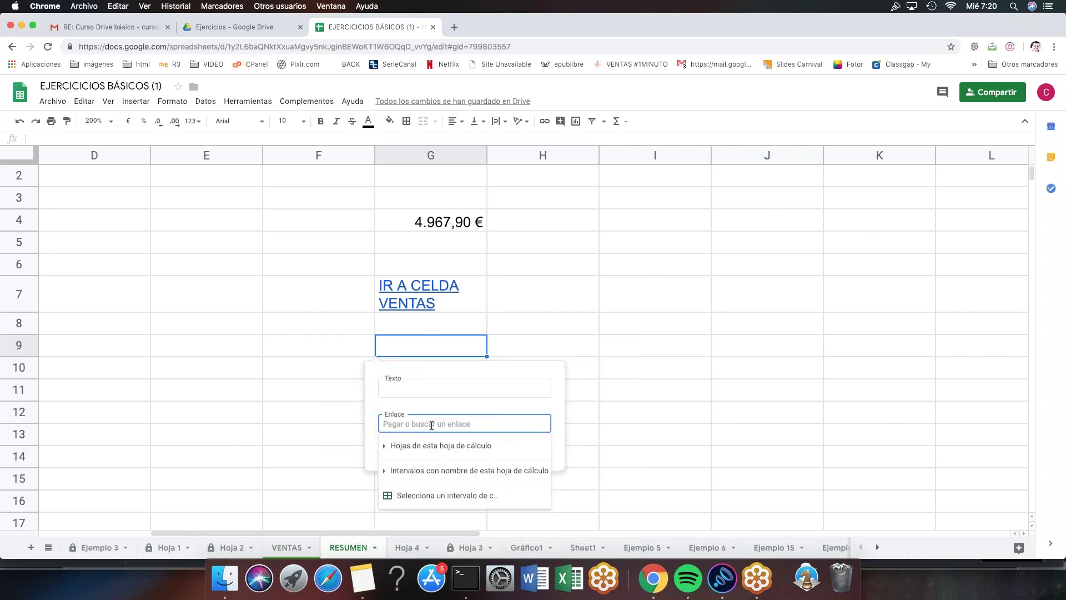
{"action": "left_click", "coordinate": [408, 445]}
{"action": "scroll", "coordinate": [490, 447], "scroll_direction": "down", "scroll_amount": 3}
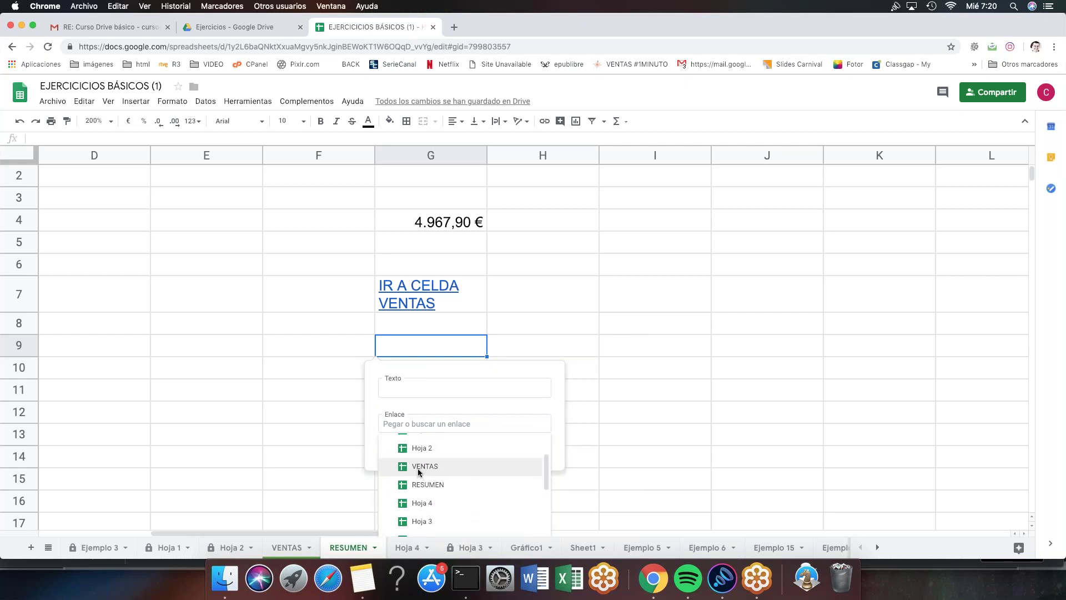
{"action": "left_click", "coordinate": [418, 468]}
{"action": "left_click", "coordinate": [534, 455]}
{"action": "left_click", "coordinate": [468, 439]}
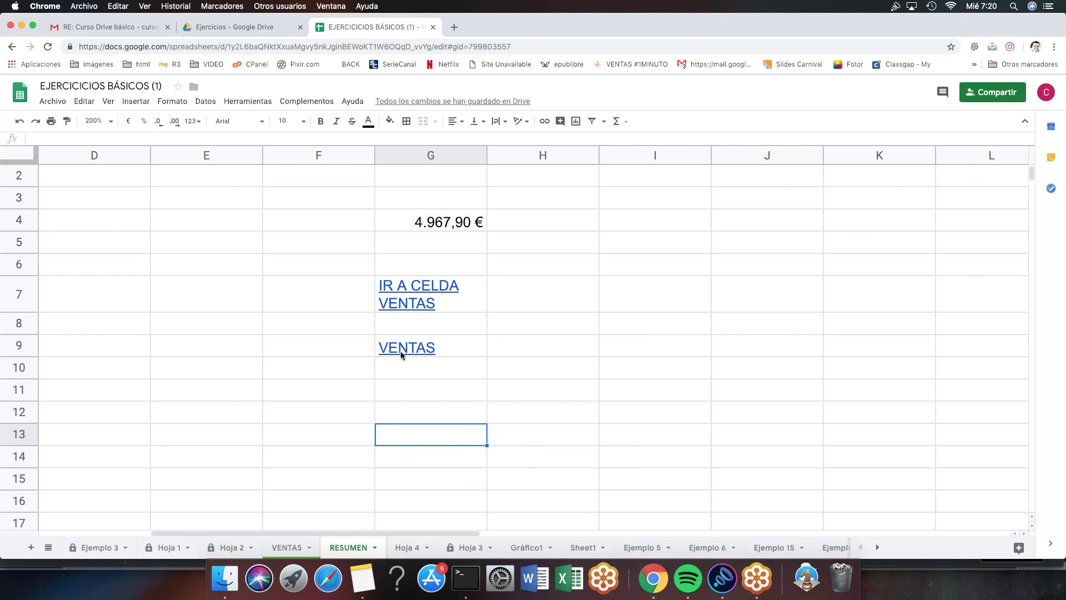
- Follow the VENTAS link in cell G9 to test it, and go back to the RESUMEN sheet
{"action": "mouse_move", "coordinate": [400, 350]}
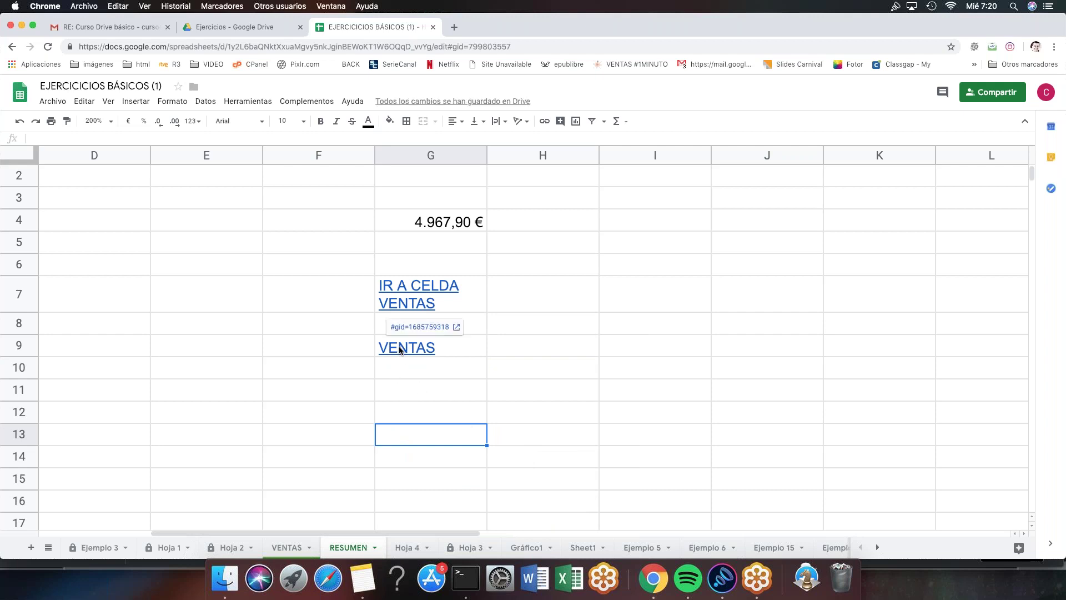
{"action": "left_click", "coordinate": [420, 326]}
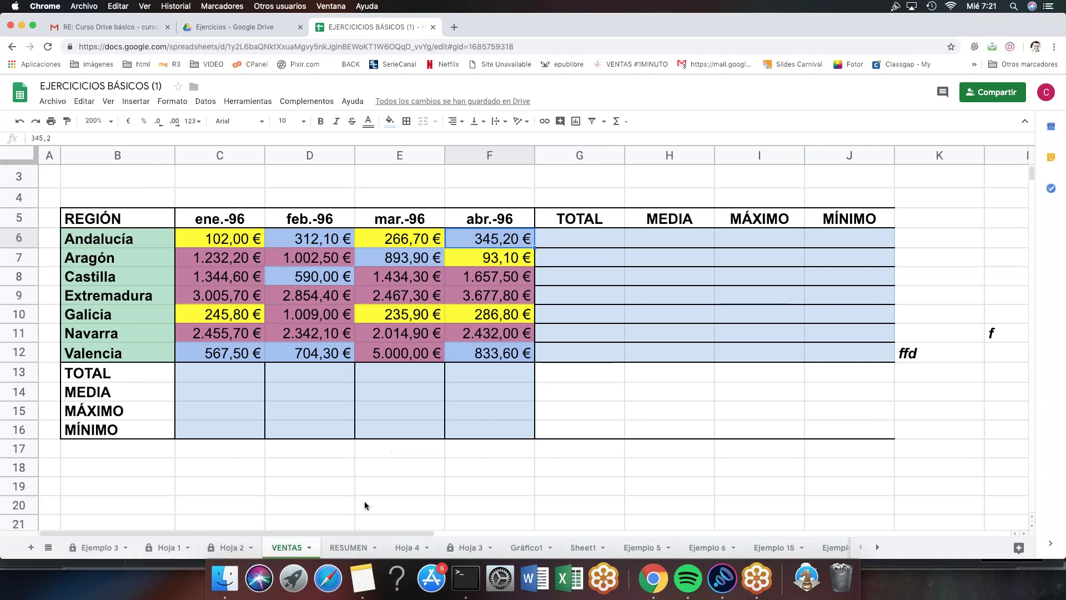
{"action": "left_click", "coordinate": [351, 548]}
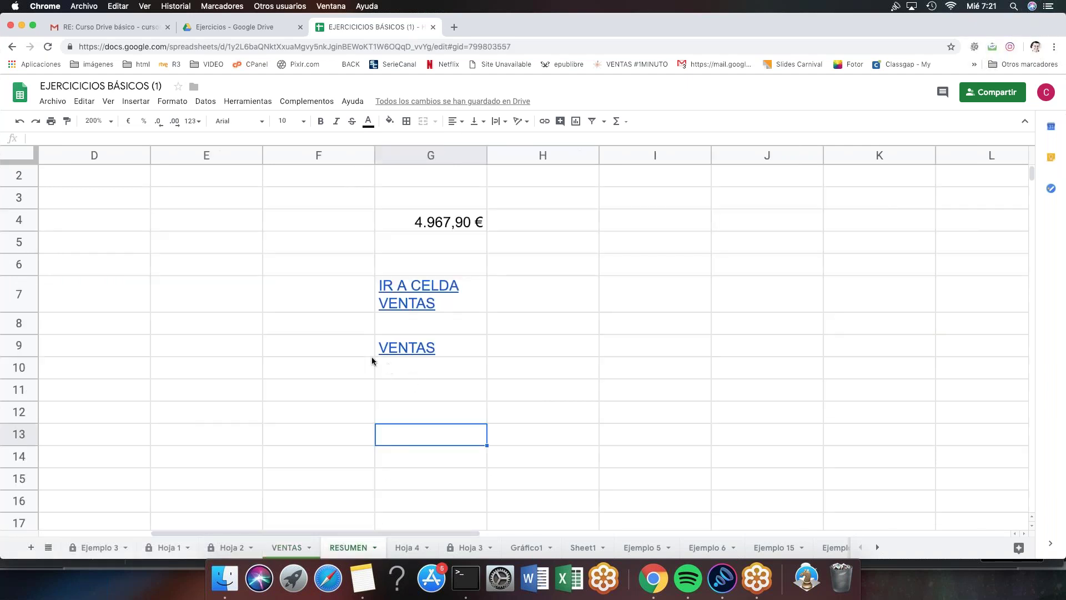
- Insert a link in RESUMEN cell H5 that points to the named range Empaquetado
{"action": "left_click", "coordinate": [536, 246]}
{"action": "right_click", "coordinate": [536, 246]}
{"action": "scroll", "coordinate": [591, 376], "scroll_direction": "down", "scroll_amount": 2}
{"action": "left_click", "coordinate": [588, 393]}
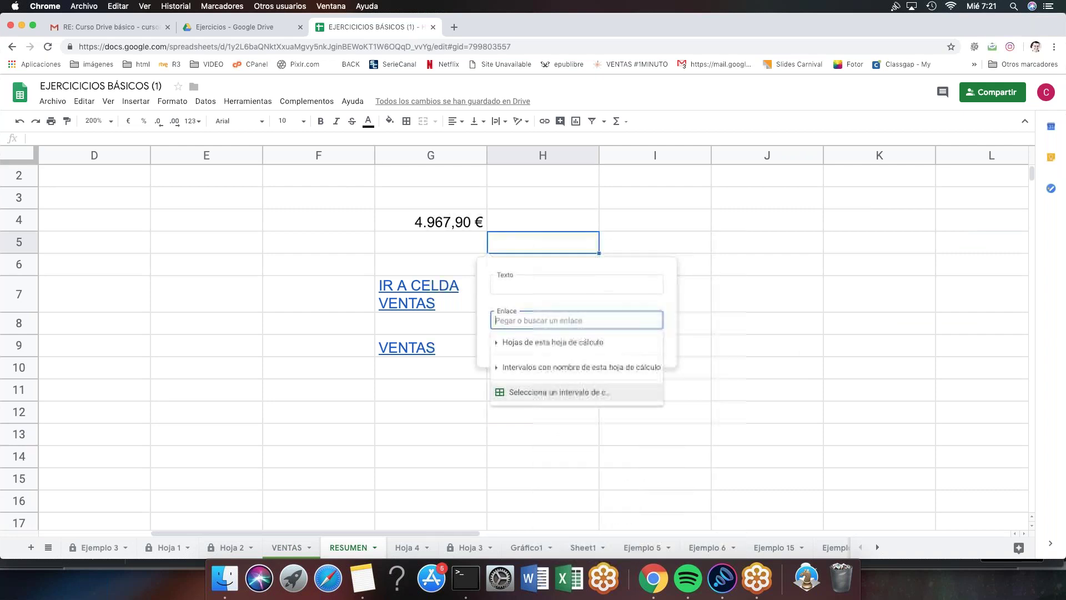
{"action": "left_click", "coordinate": [516, 343]}
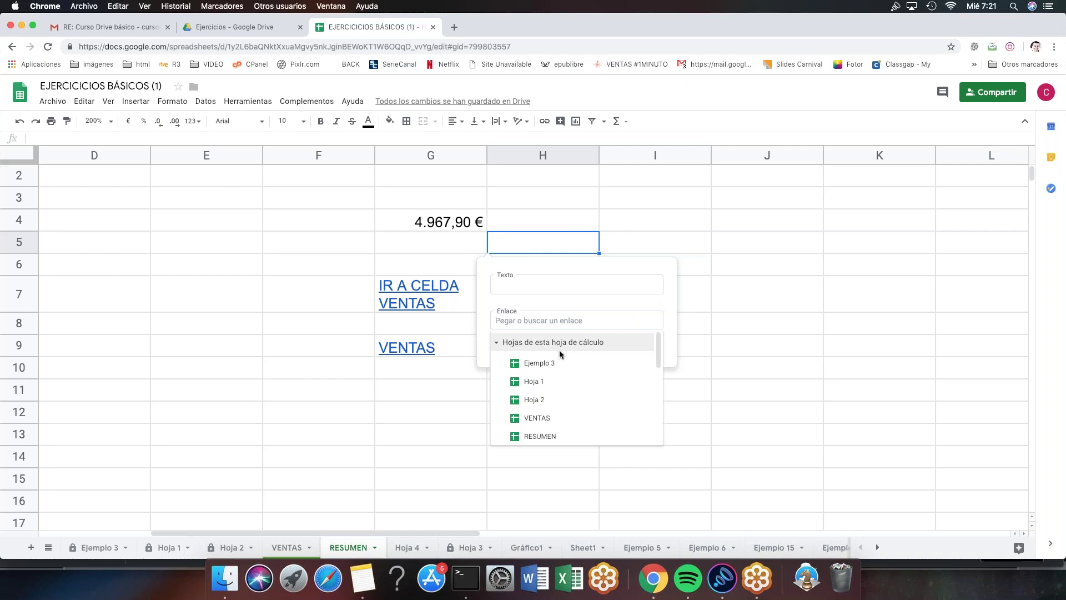
{"action": "scroll", "coordinate": [557, 398], "scroll_direction": "down", "scroll_amount": 2}
{"action": "scroll", "coordinate": [555, 398], "scroll_direction": "down", "scroll_amount": 2}
{"action": "scroll", "coordinate": [555, 398], "scroll_direction": "up", "scroll_amount": 5}
{"action": "left_click", "coordinate": [506, 343]}
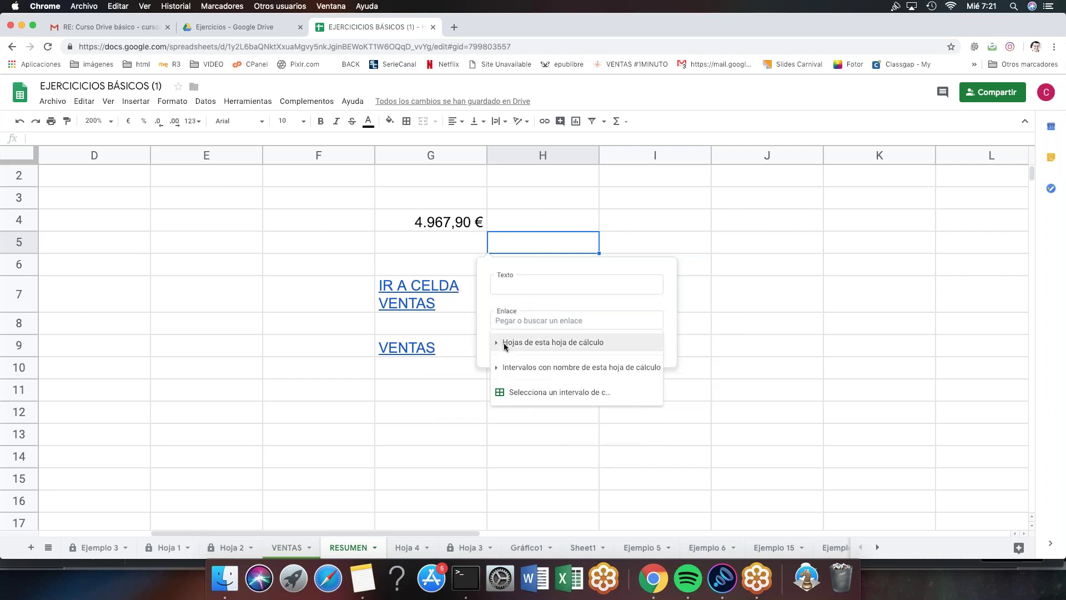
{"action": "left_click", "coordinate": [555, 367]}
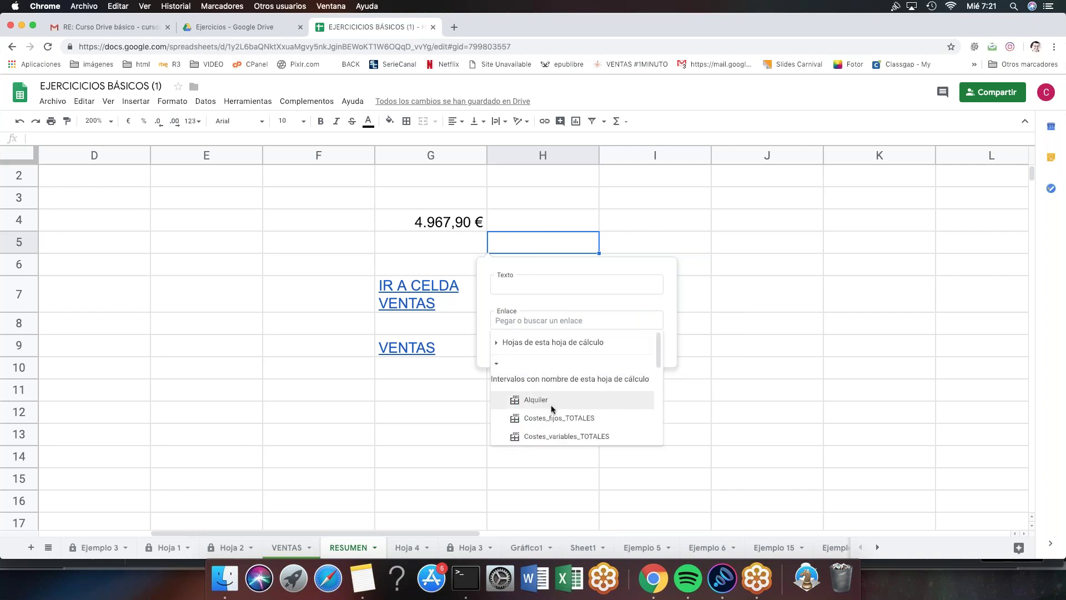
{"action": "scroll", "coordinate": [551, 409], "scroll_direction": "down", "scroll_amount": 2}
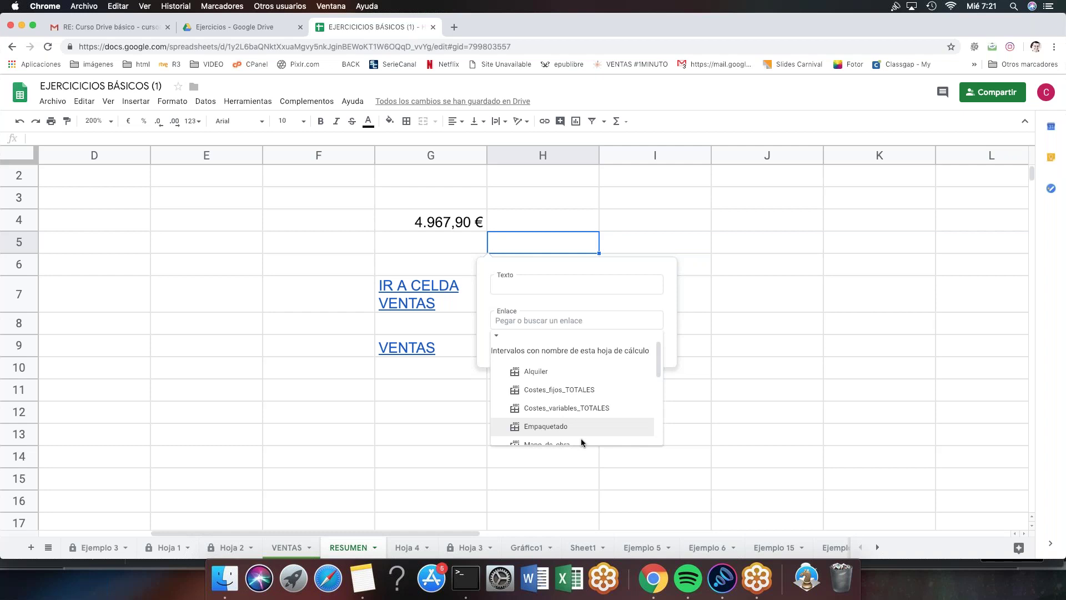
{"action": "left_click", "coordinate": [557, 427]}
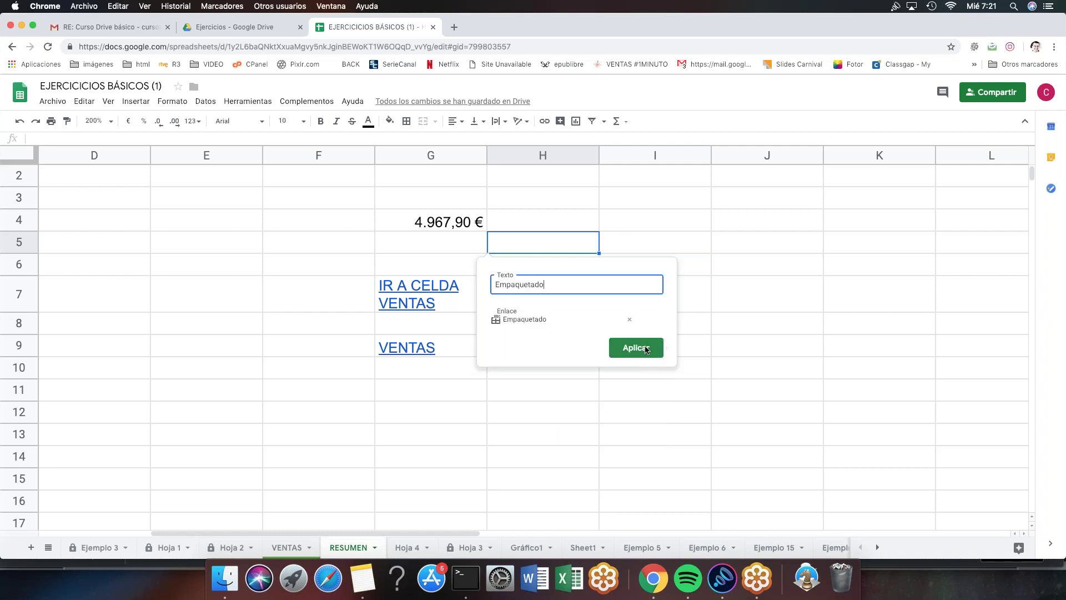
{"action": "left_click", "coordinate": [644, 350]}
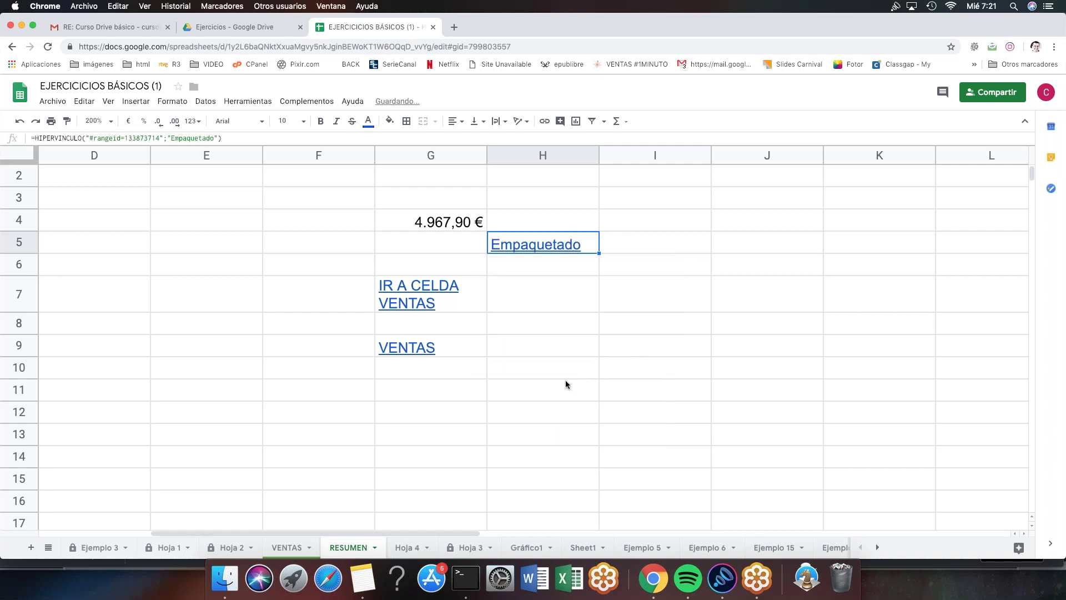
{"action": "left_click", "coordinate": [569, 385]}
- Follow the Empaquetado link in cell H5 to check its target range, and return to the RESUMEN sheet
{"action": "mouse_move", "coordinate": [538, 249]}
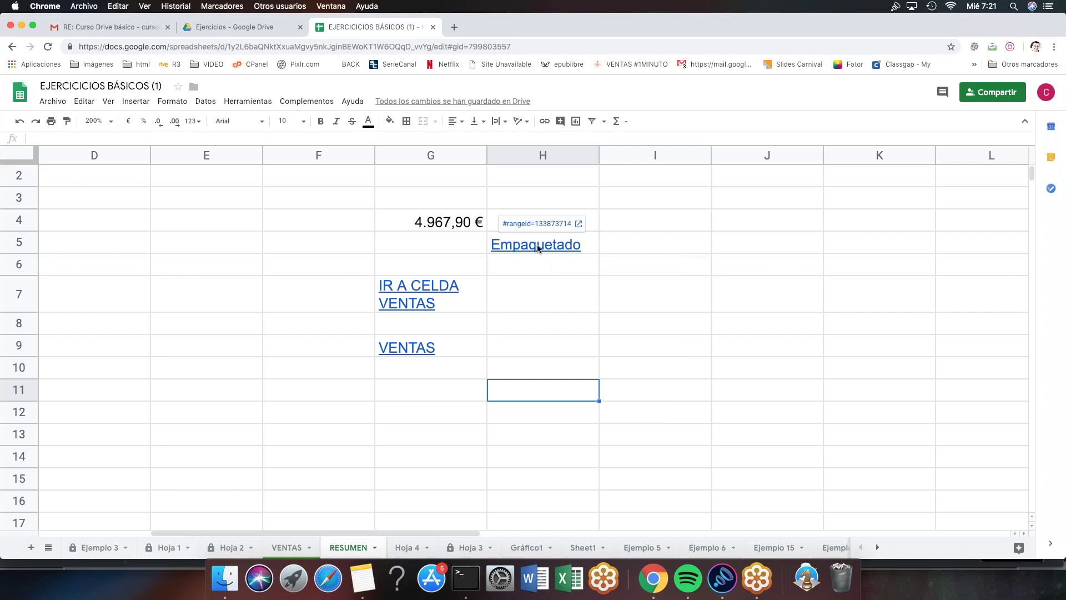
{"action": "left_click", "coordinate": [537, 224]}
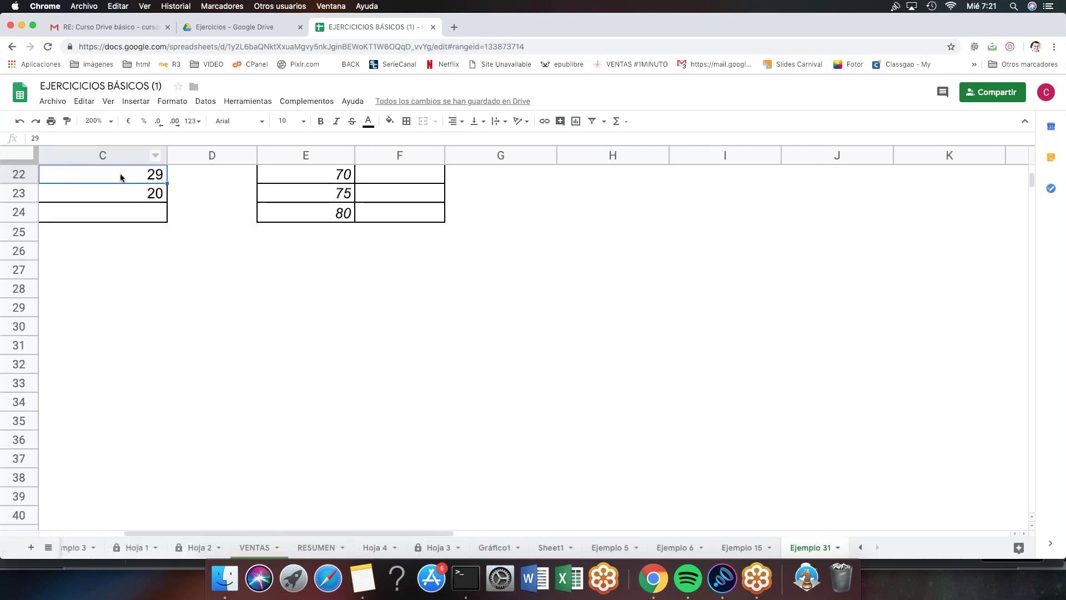
{"action": "scroll", "coordinate": [106, 200], "scroll_direction": "up", "scroll_amount": 2}
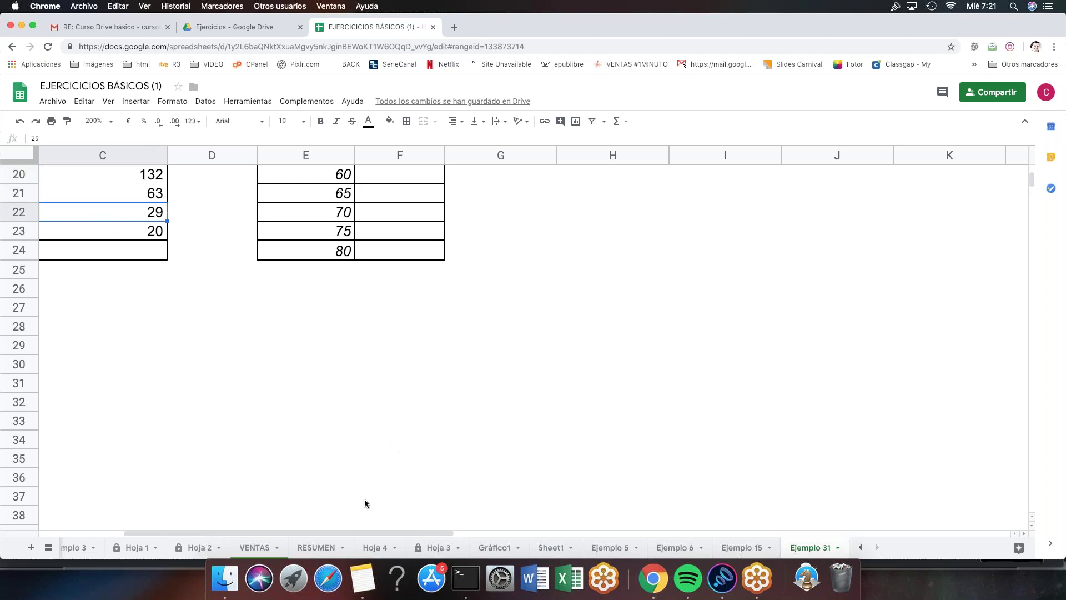
{"action": "left_click", "coordinate": [322, 543]}
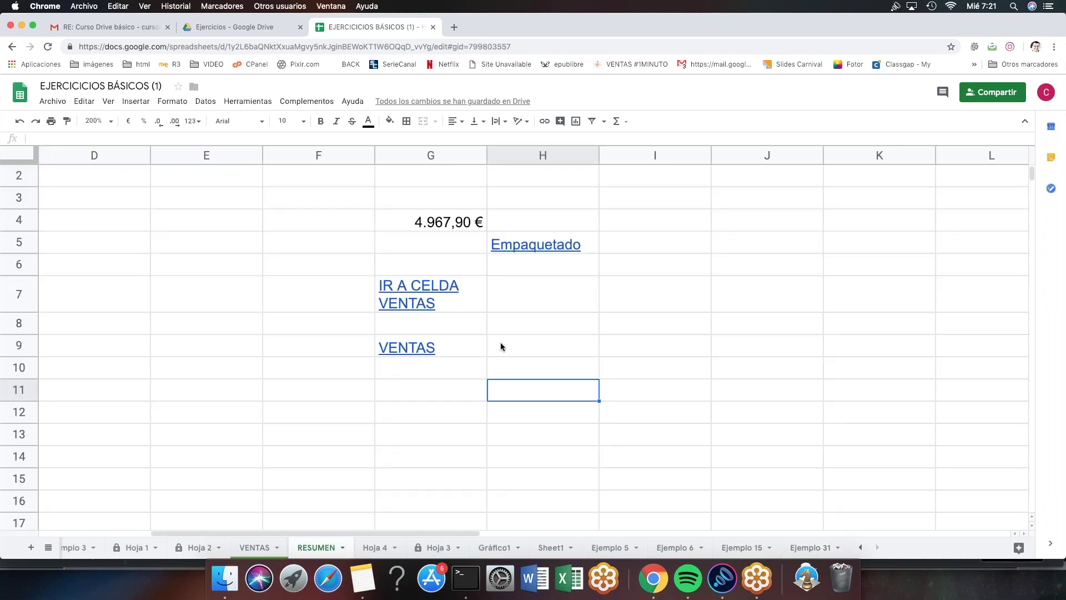
{"action": "left_click", "coordinate": [508, 309]}
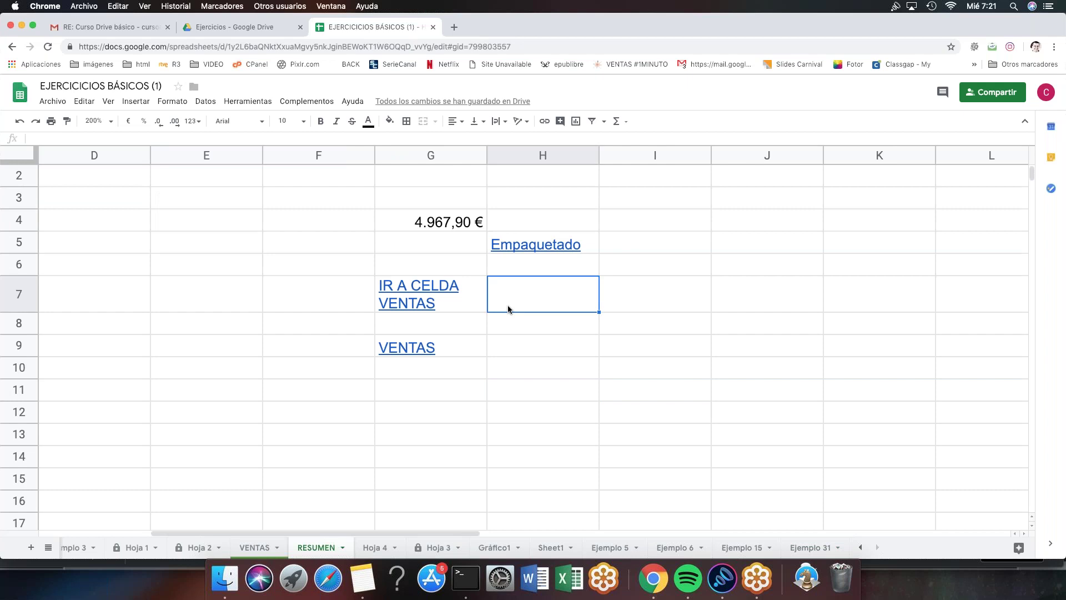